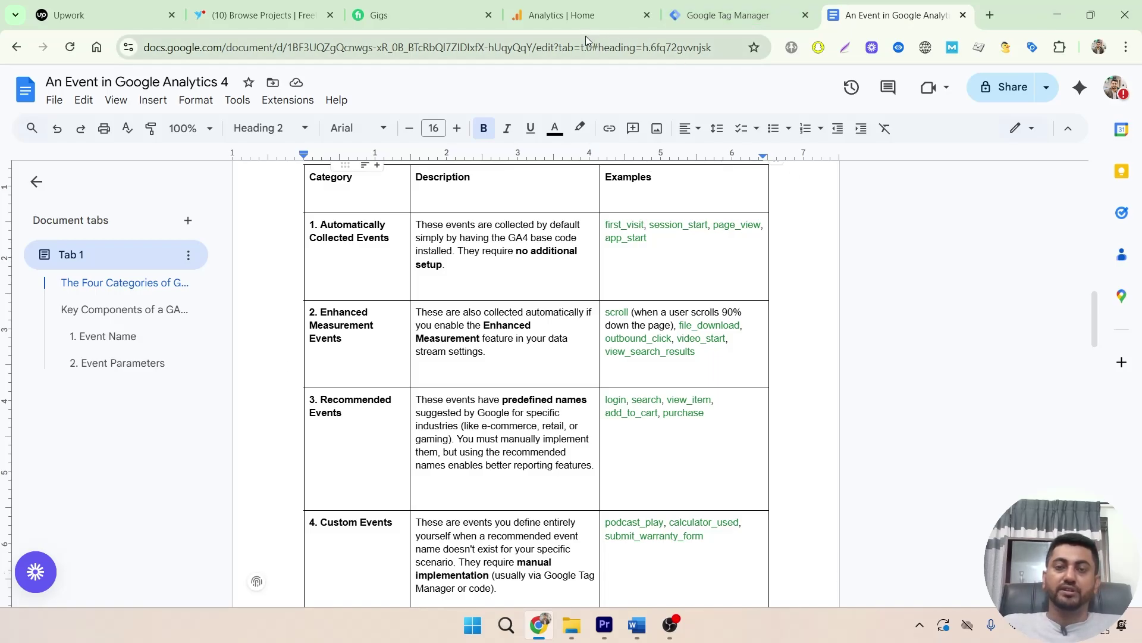
Switch to Google Tag Manager and create a new tag of type Google Analytics: GA4 Event.
{"action": "left_click", "coordinate": [712, 15]}
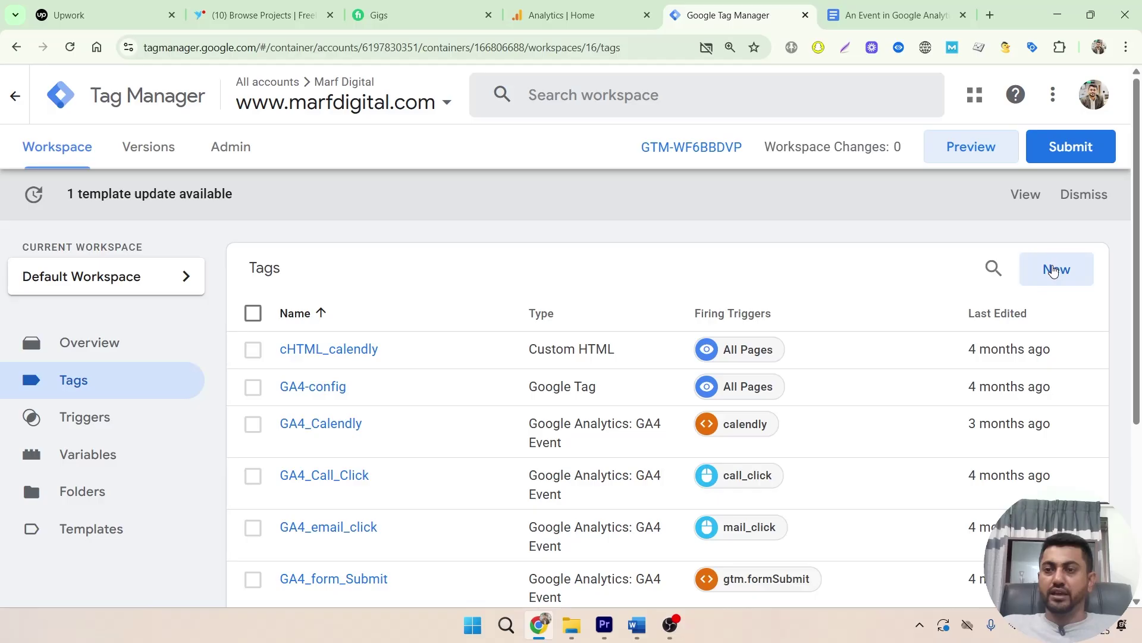
{"action": "left_click", "coordinate": [1053, 271]}
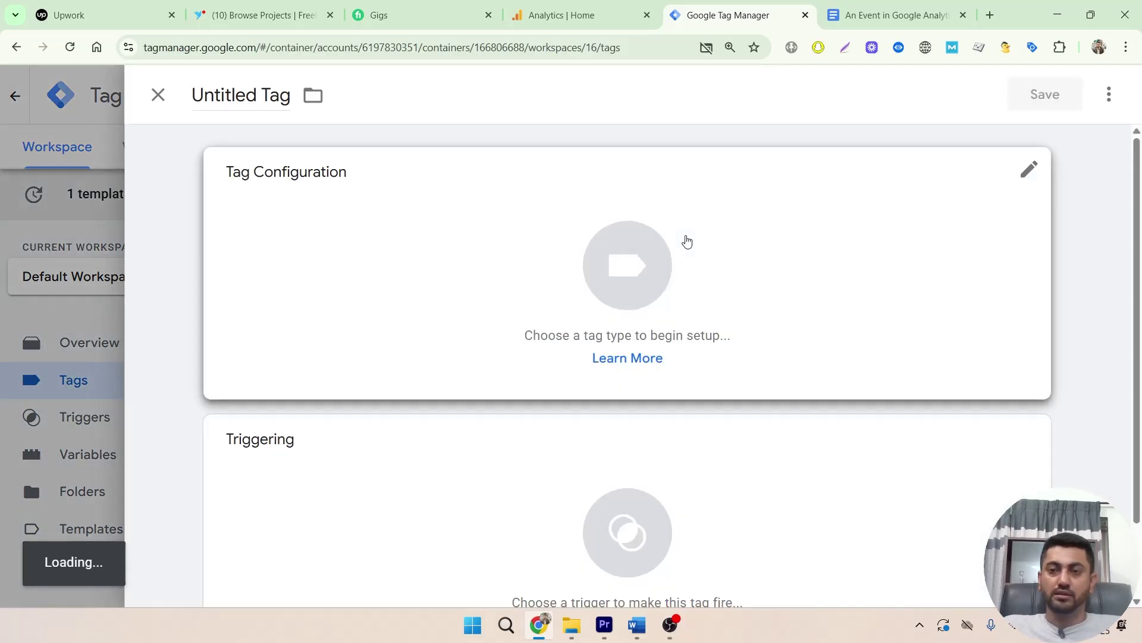
{"action": "left_click", "coordinate": [845, 288]}
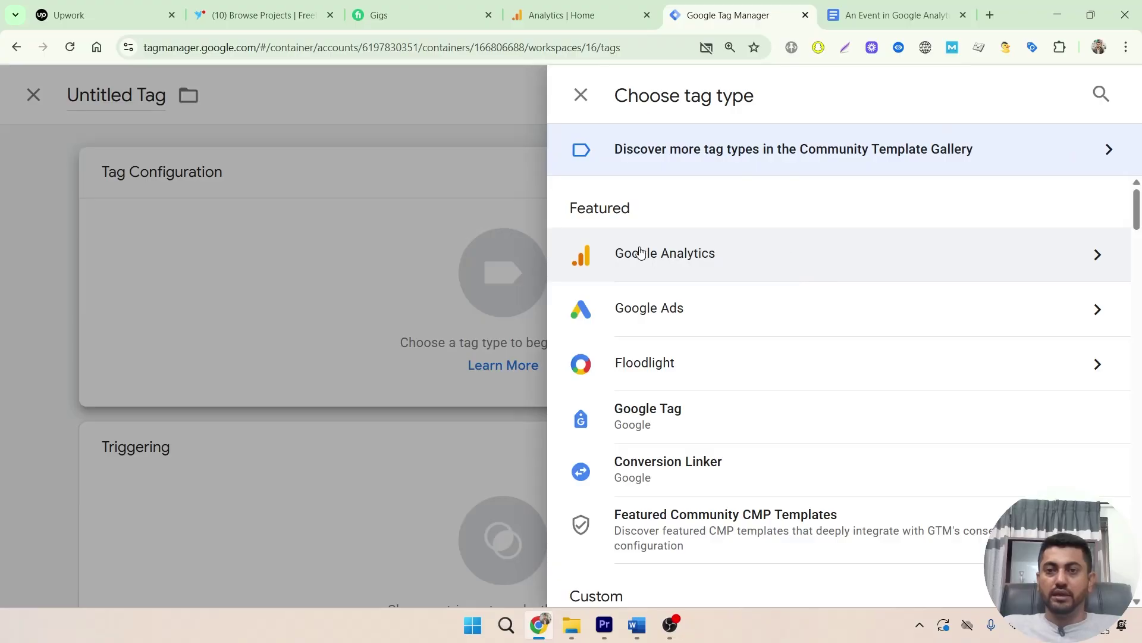
{"action": "left_click", "coordinate": [847, 262]}
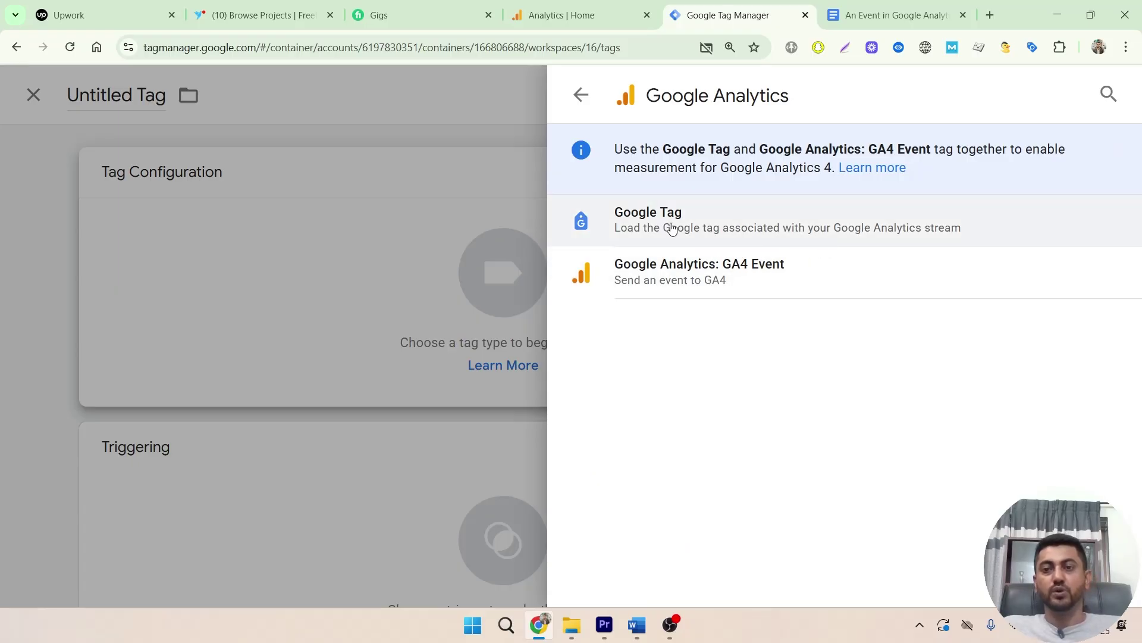
{"action": "left_click", "coordinate": [772, 279]}
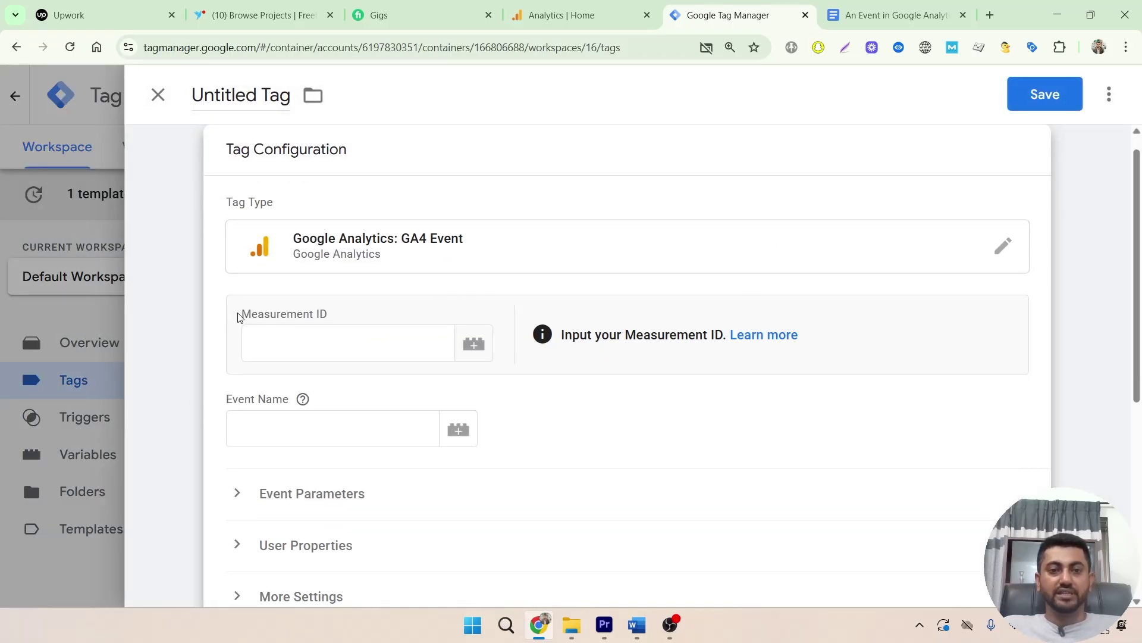
Switch to Google Analytics, open the marfdigital web data stream's details and copy its measurement ID.
{"action": "left_click_drag", "start_coordinate": [239, 316], "coordinate": [354, 320]}
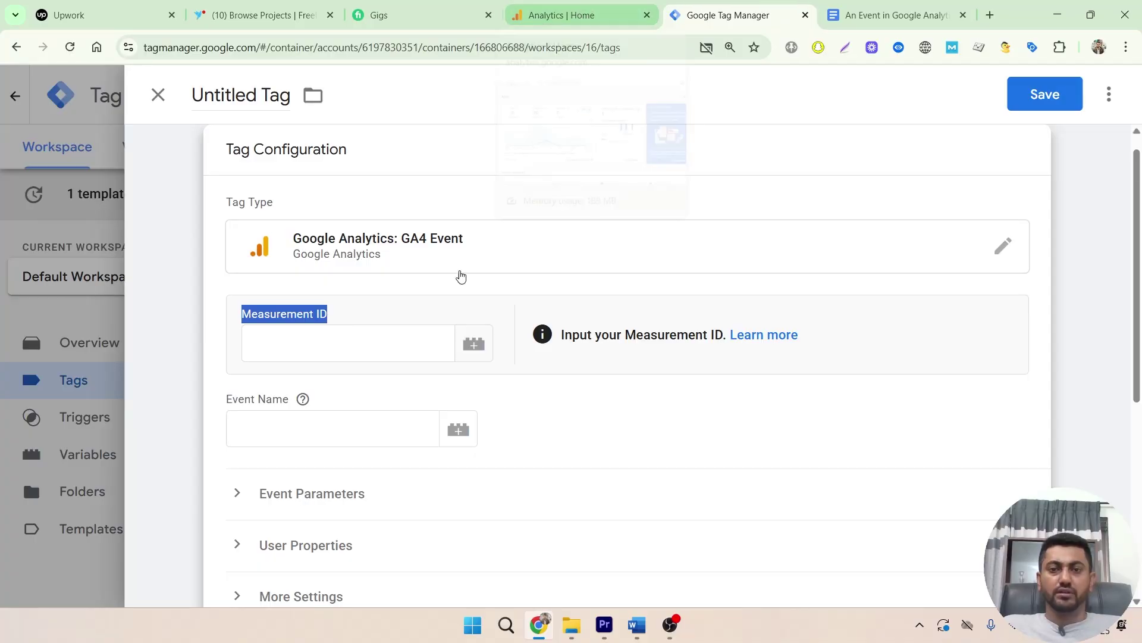
{"action": "left_click", "coordinate": [579, 13]}
{"action": "mouse_move", "coordinate": [3, 383]}
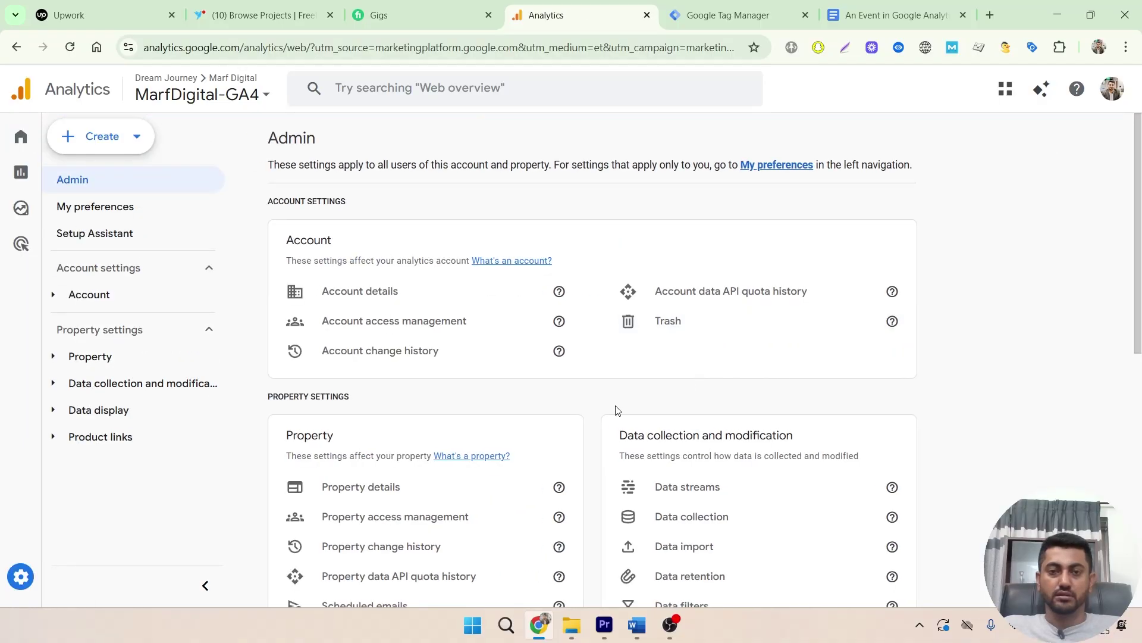
{"action": "scroll", "coordinate": [476, 405], "scroll_direction": "down", "scroll_amount": 1}
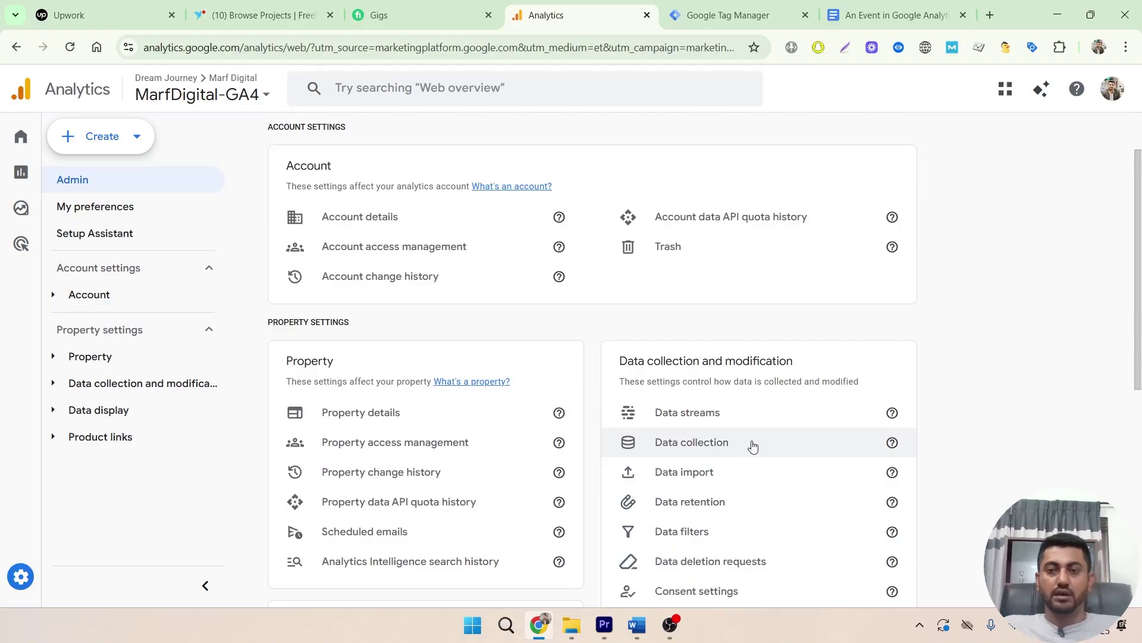
{"action": "left_click", "coordinate": [706, 415]}
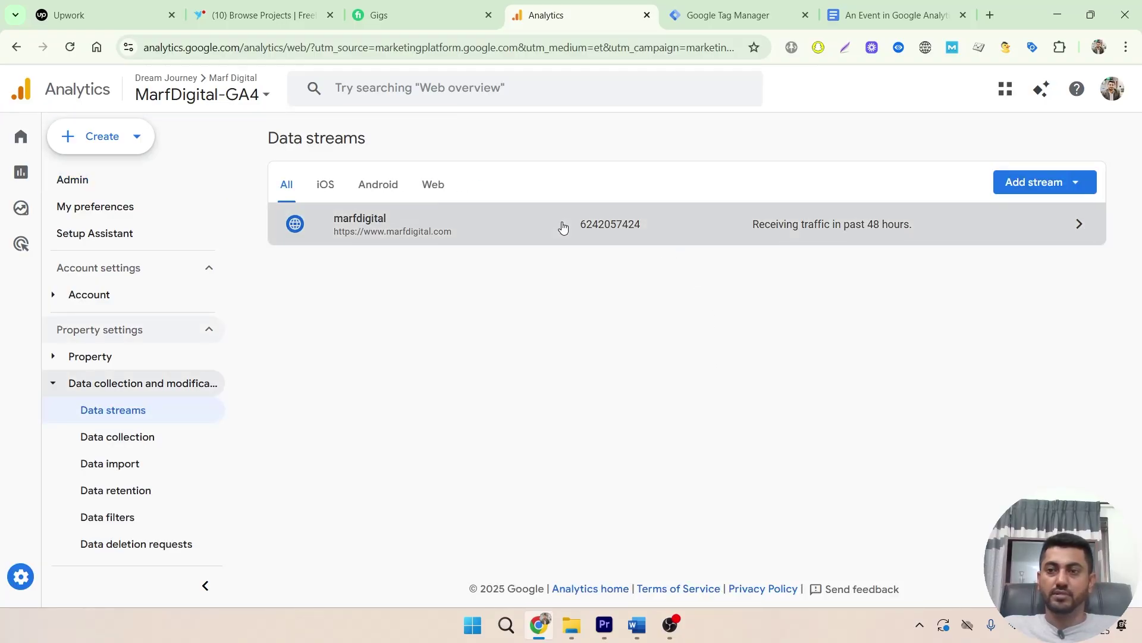
{"action": "left_click", "coordinate": [562, 224]}
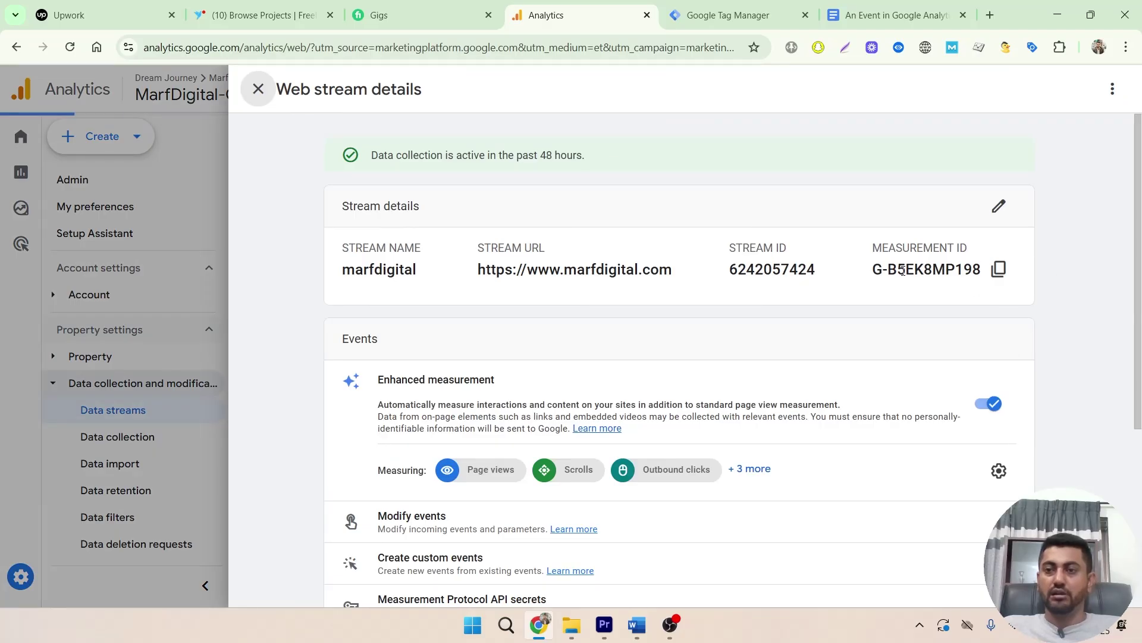
{"action": "left_click", "coordinate": [999, 270]}
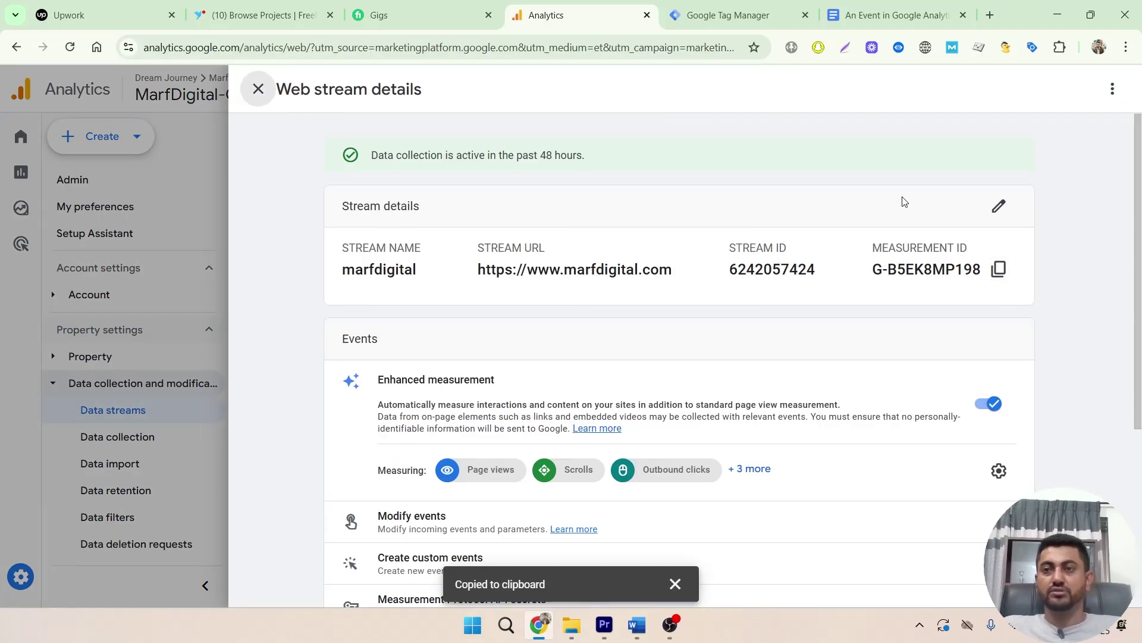
Return to Google Tag Manager and paste the copied measurement ID into the GA4 Event tag.
{"action": "left_click", "coordinate": [738, 15]}
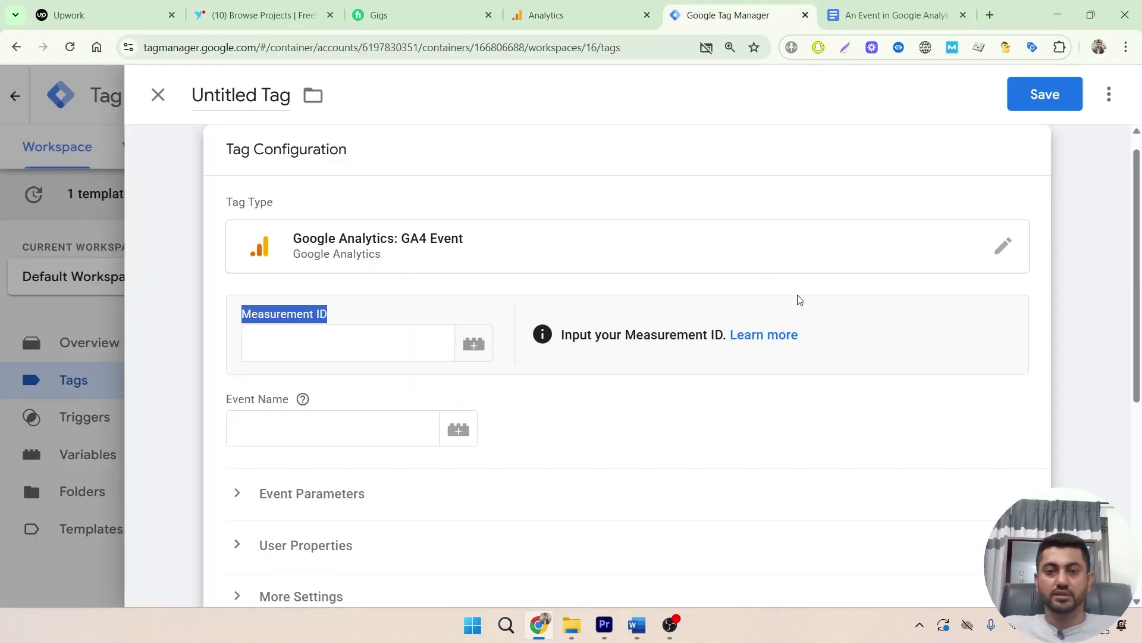
{"action": "left_click", "coordinate": [257, 340]}
{"action": "right_click", "coordinate": [258, 341]}
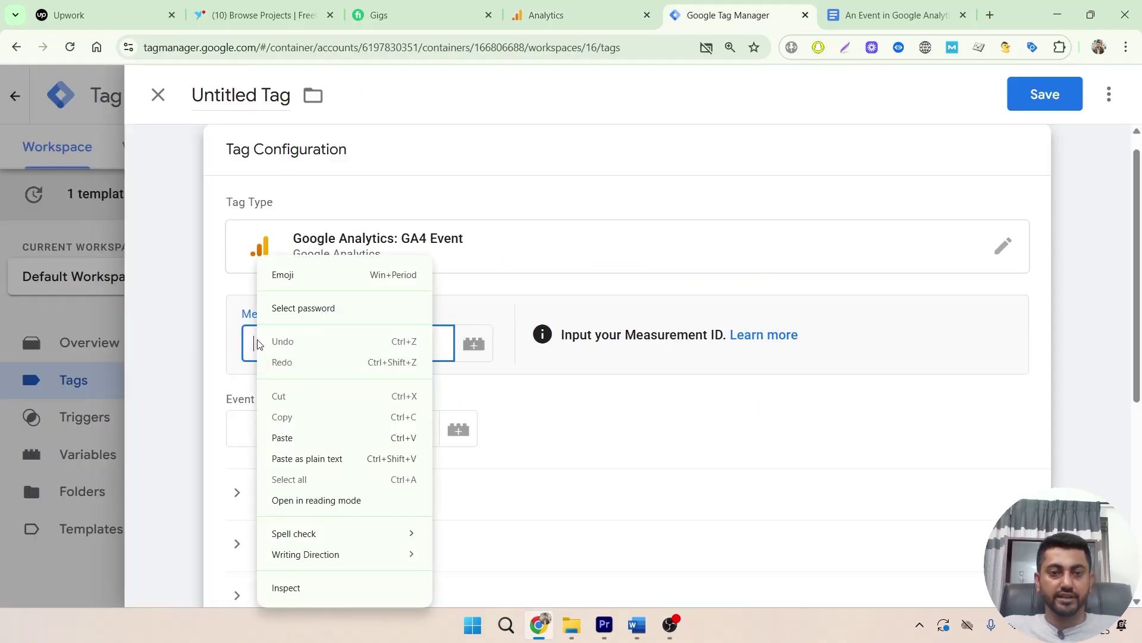
{"action": "left_click", "coordinate": [280, 437]}
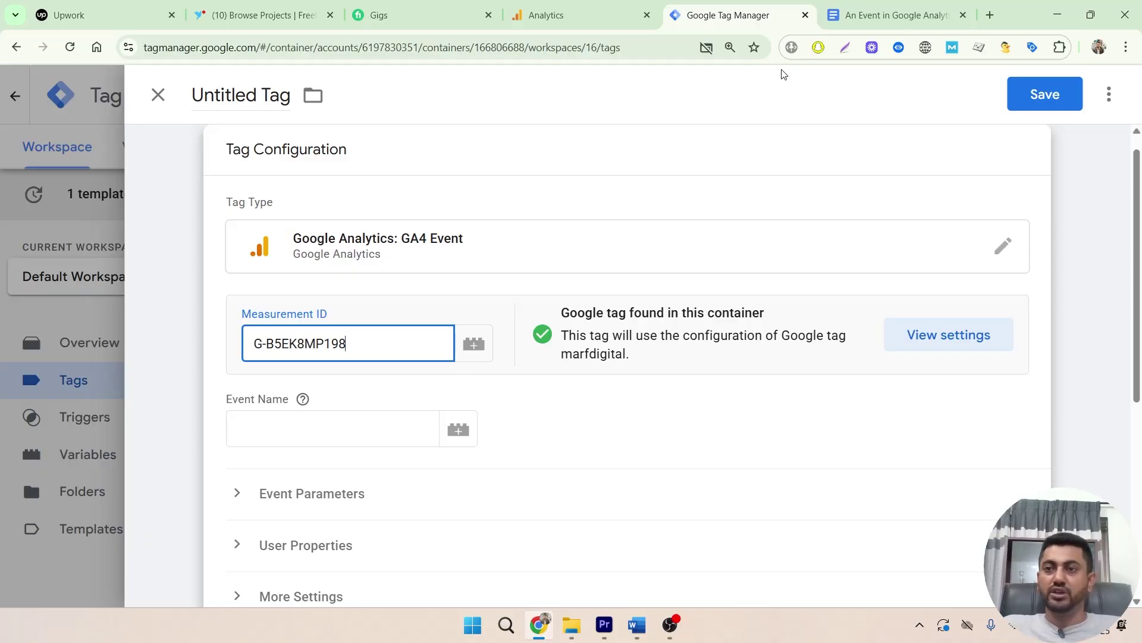
Open the marfdigital.com website in a new browser tab and view its About page.
{"action": "left_click", "coordinate": [985, 18]}
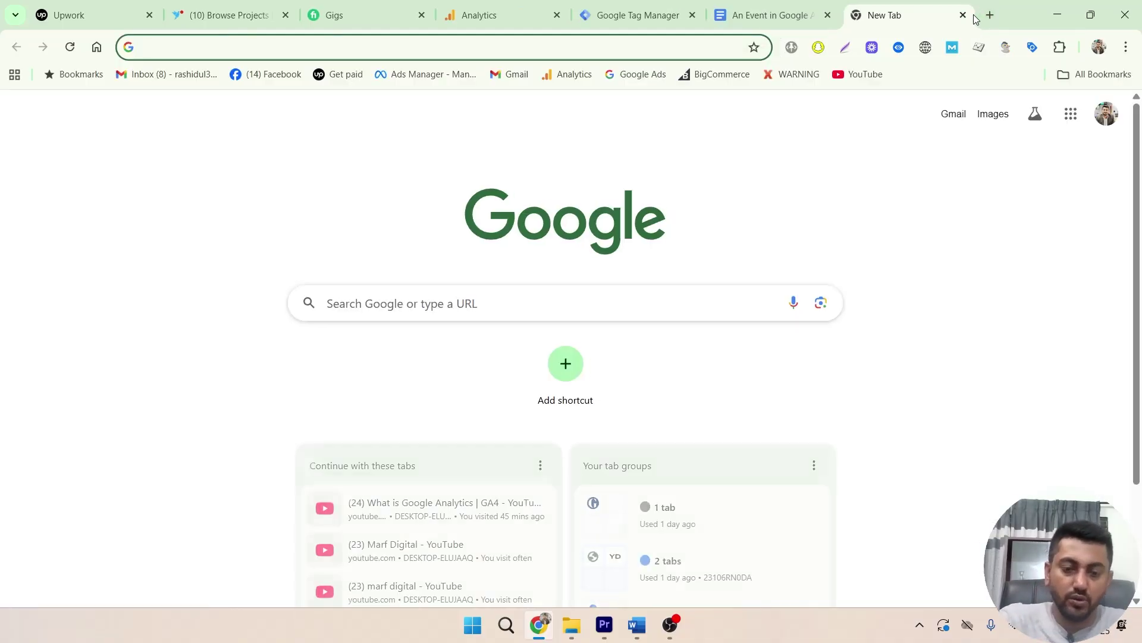
{"action": "type", "text": "marf"}
{"action": "key", "text": "Return"}
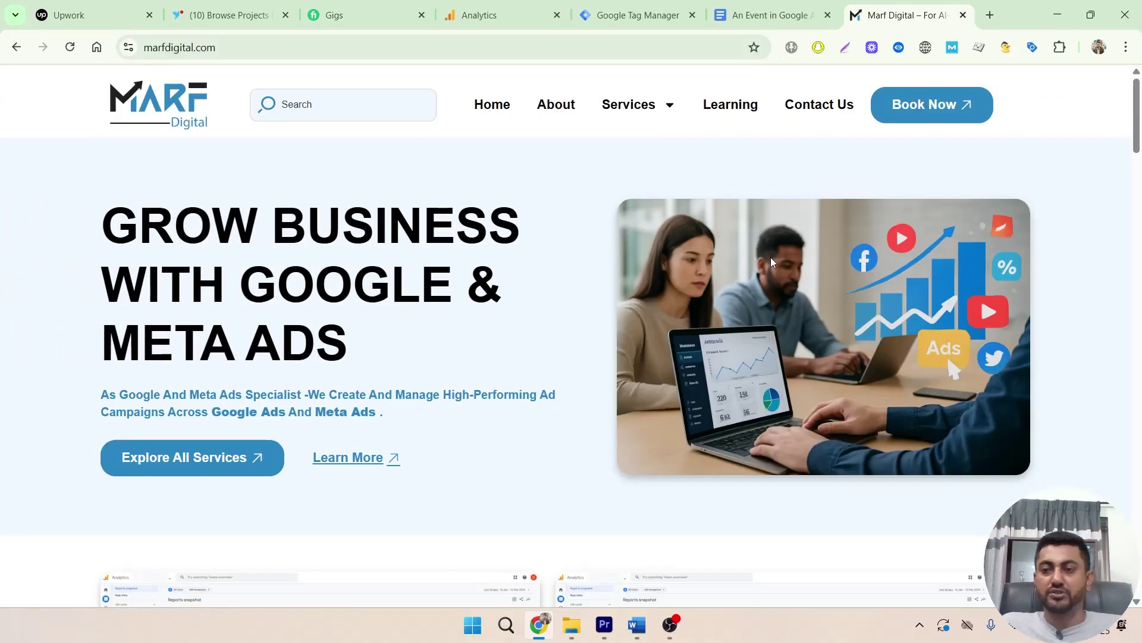
{"action": "scroll", "coordinate": [770, 260], "scroll_direction": "down", "scroll_amount": 5}
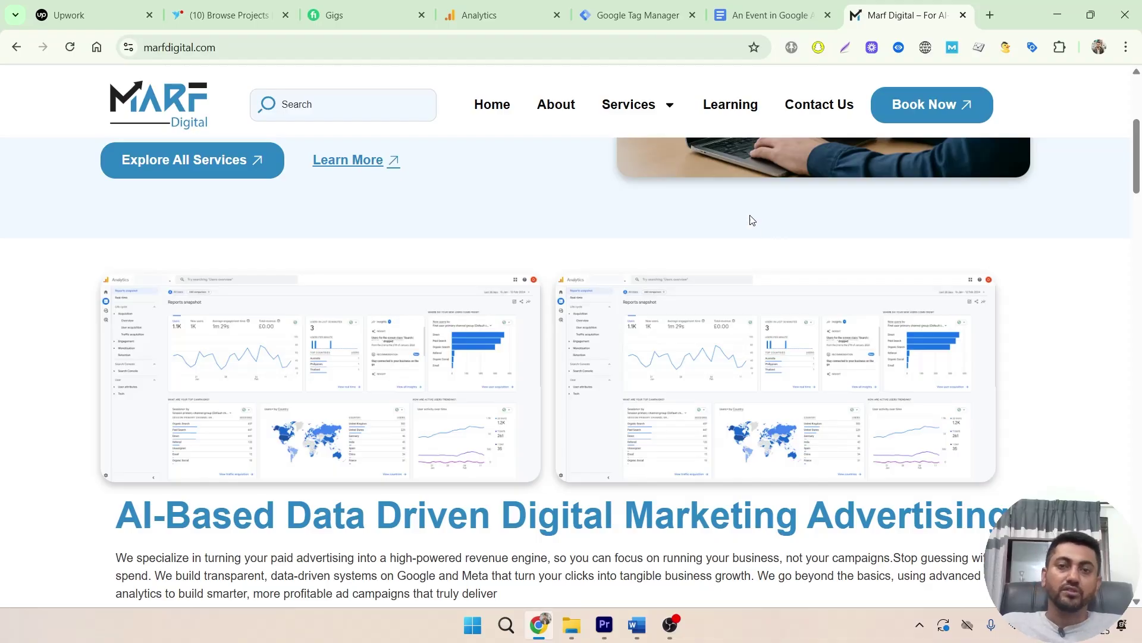
{"action": "left_click", "coordinate": [554, 110]}
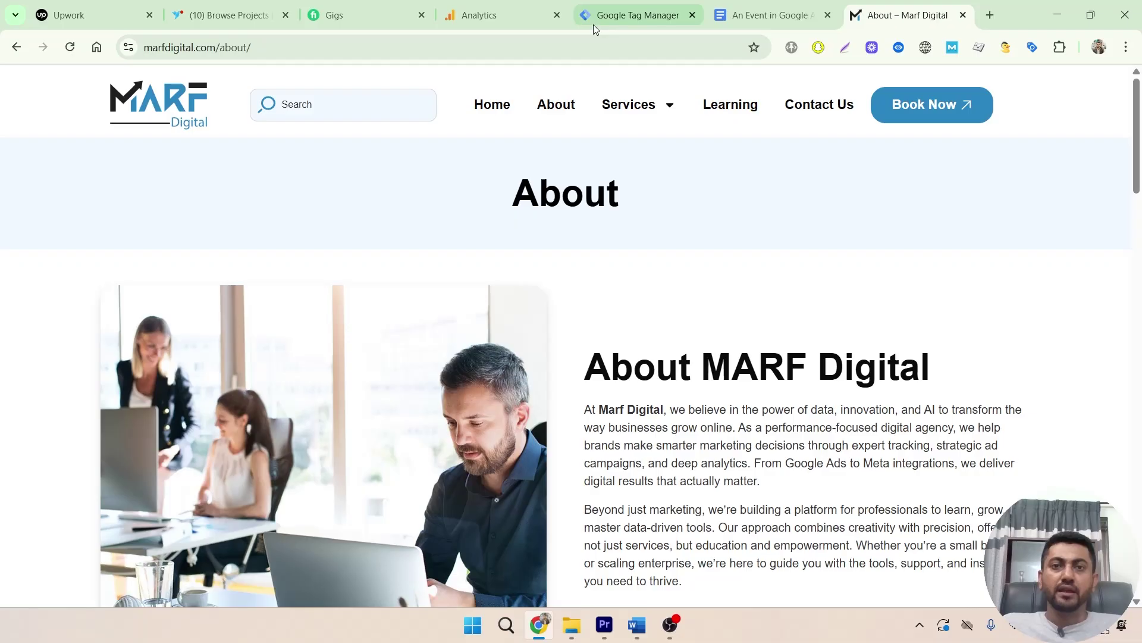
{"action": "left_click", "coordinate": [625, 10]}
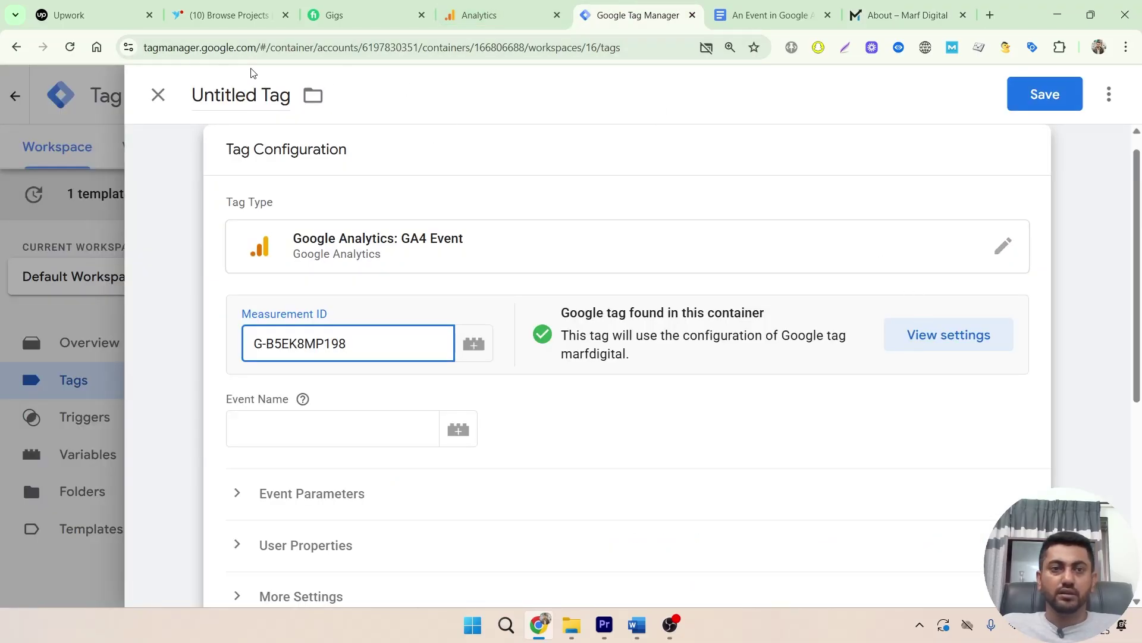
{"action": "left_click", "coordinate": [893, 16]}
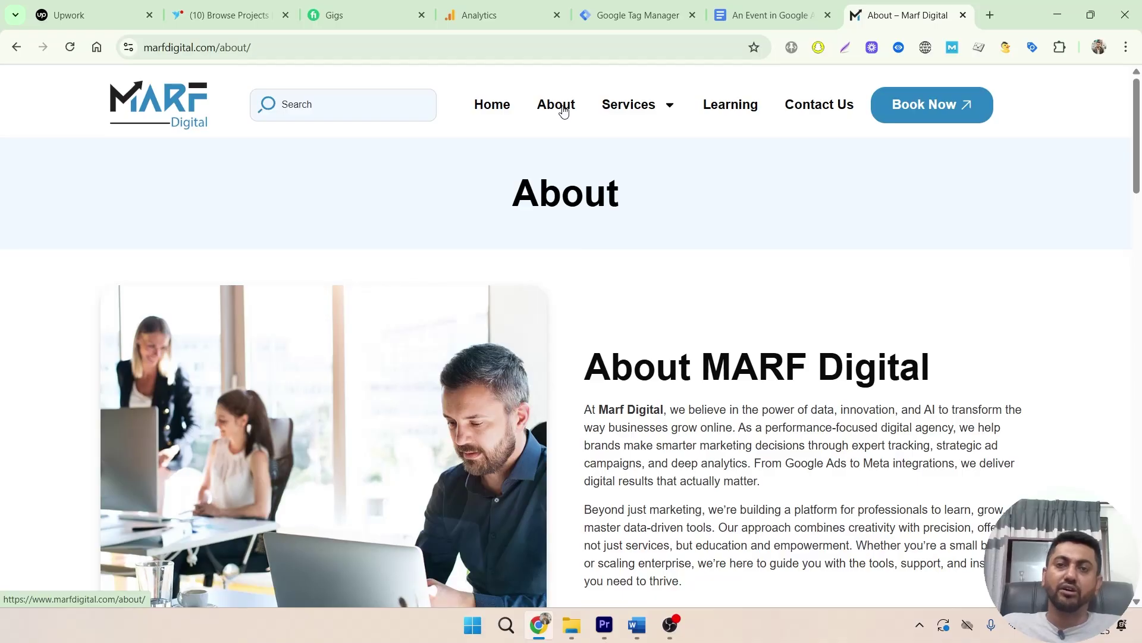
Return to Google Tag Manager and close the untitled GA4 Event tag, discarding its unsaved changes.
{"action": "left_click", "coordinate": [641, 16]}
{"action": "left_click", "coordinate": [158, 96]}
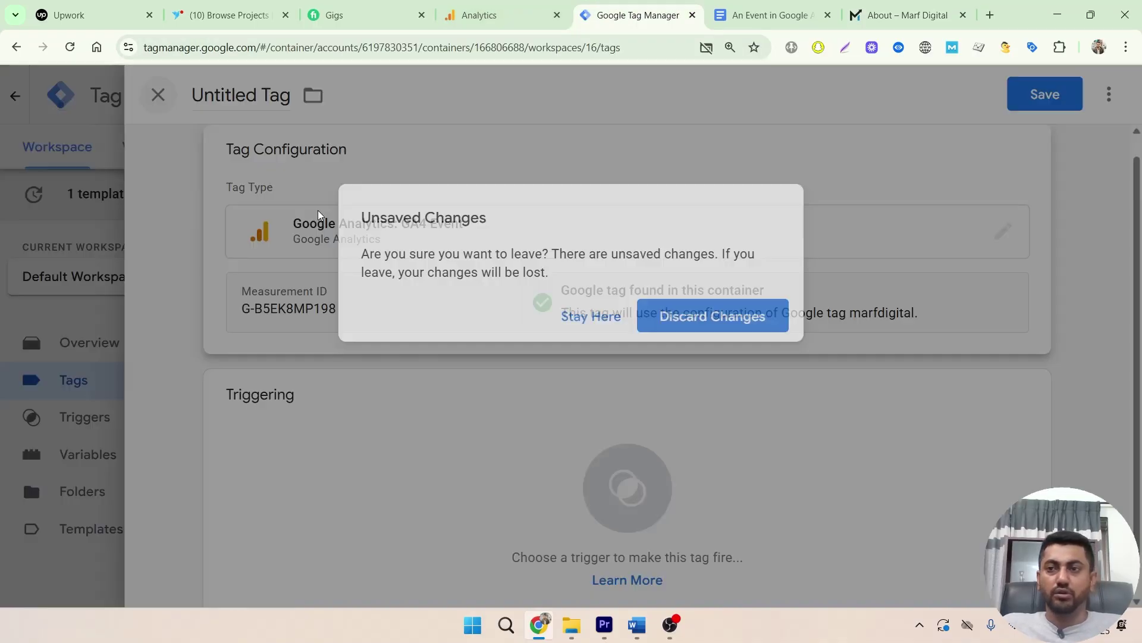
{"action": "left_click", "coordinate": [598, 317]}
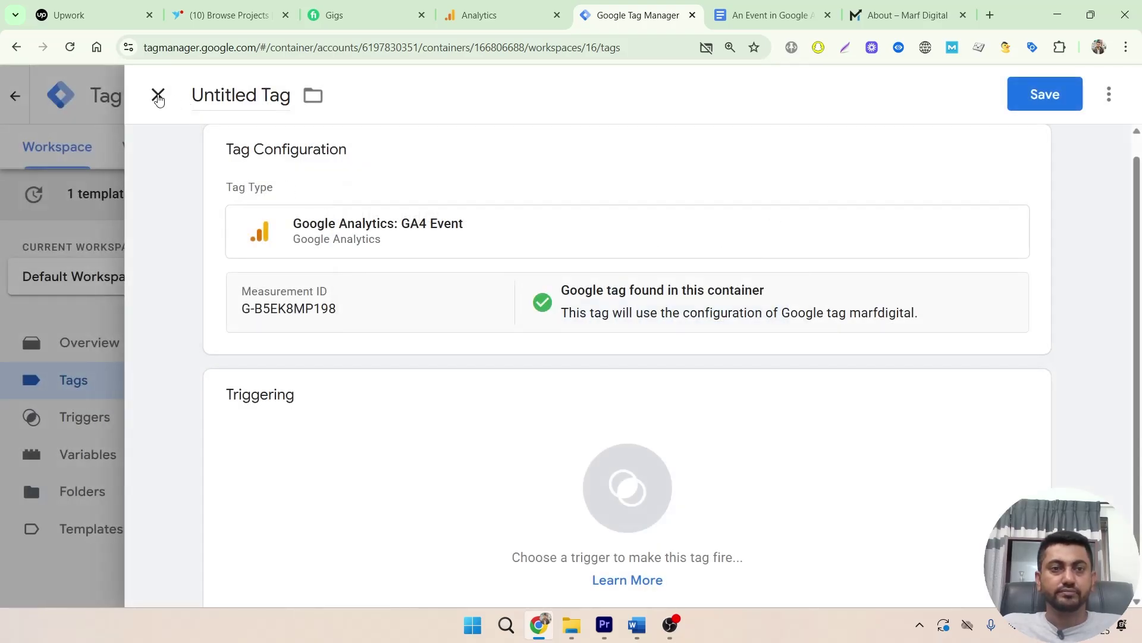
{"action": "left_click", "coordinate": [158, 95]}
{"action": "left_click", "coordinate": [731, 330]}
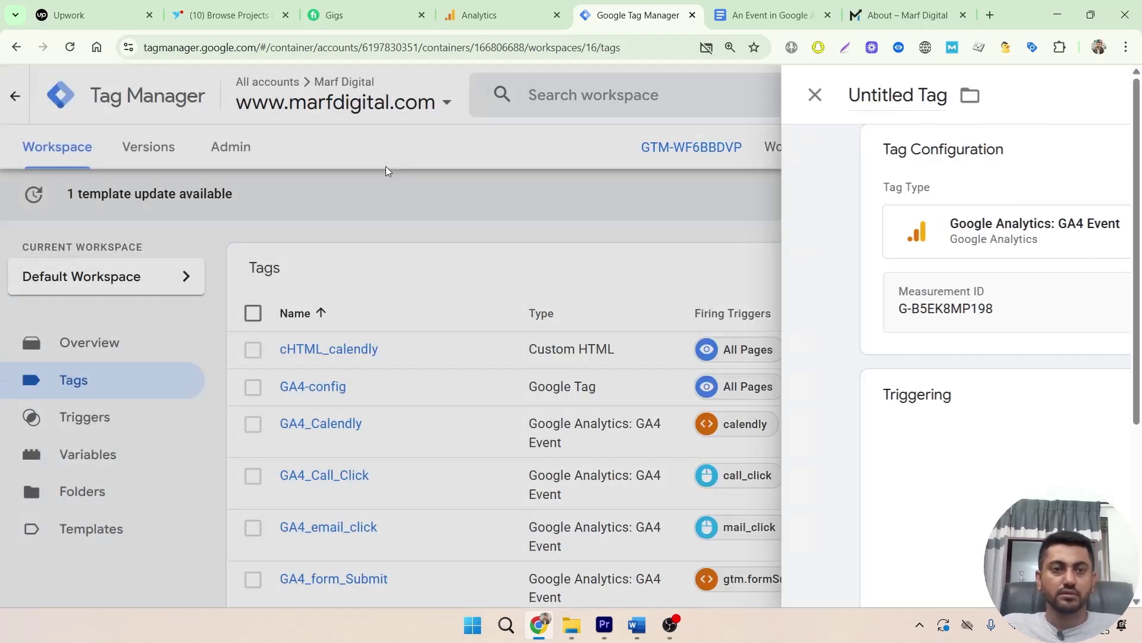
{"action": "left_click", "coordinate": [970, 153]}
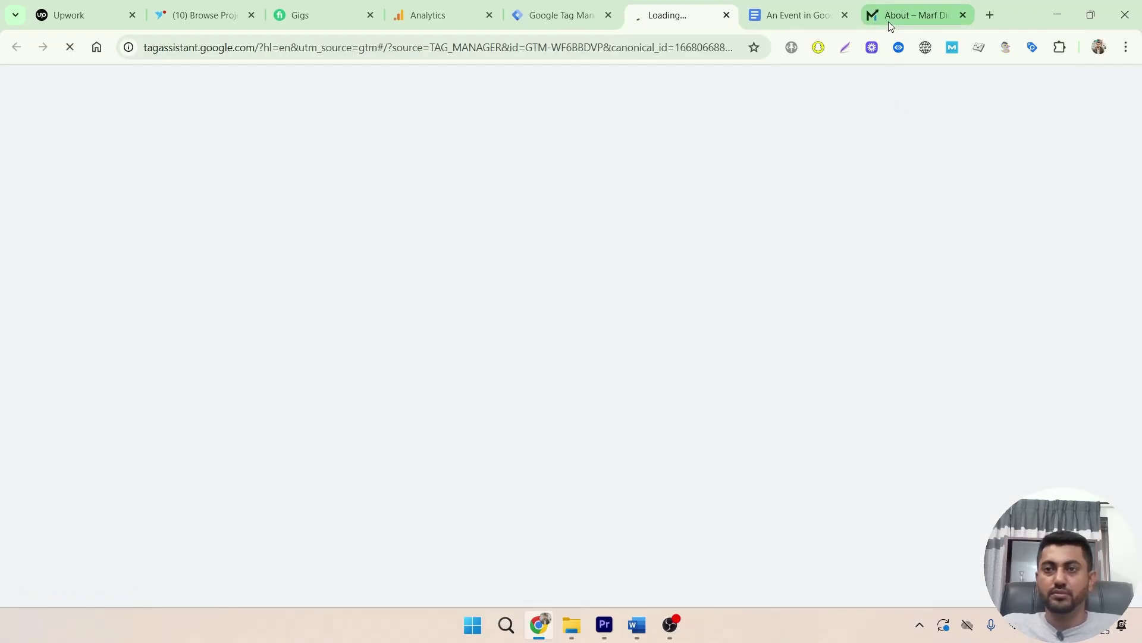
{"action": "left_click", "coordinate": [888, 18]}
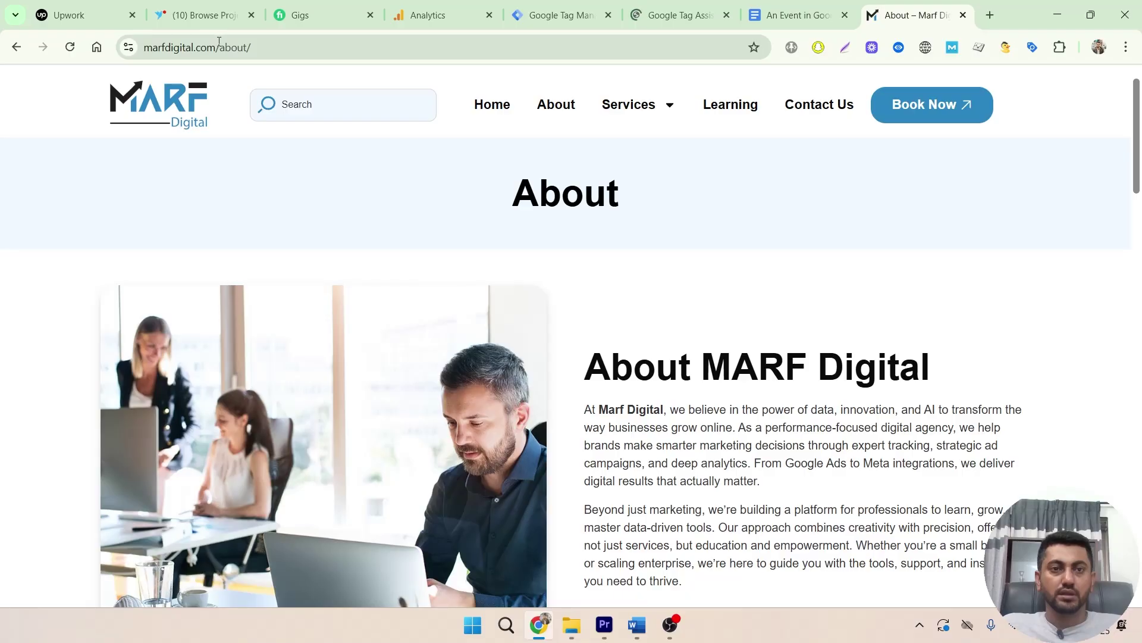
{"action": "left_click_drag", "start_coordinate": [215, 48], "coordinate": [82, 54]}
{"action": "left_click", "coordinate": [716, 22]}
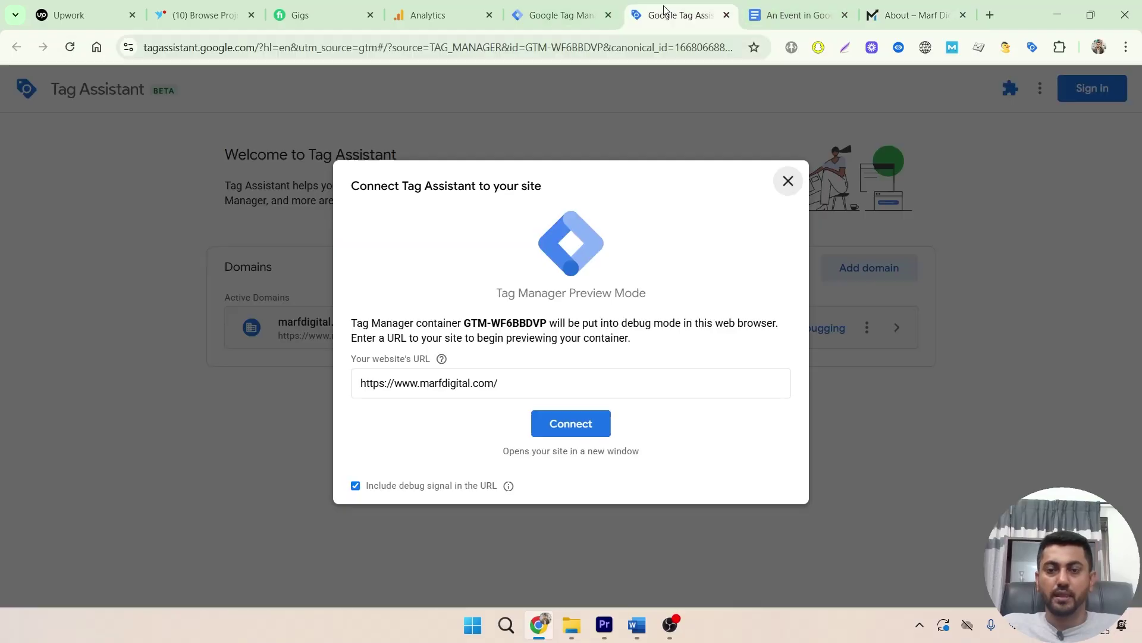
{"action": "left_click", "coordinate": [572, 423]}
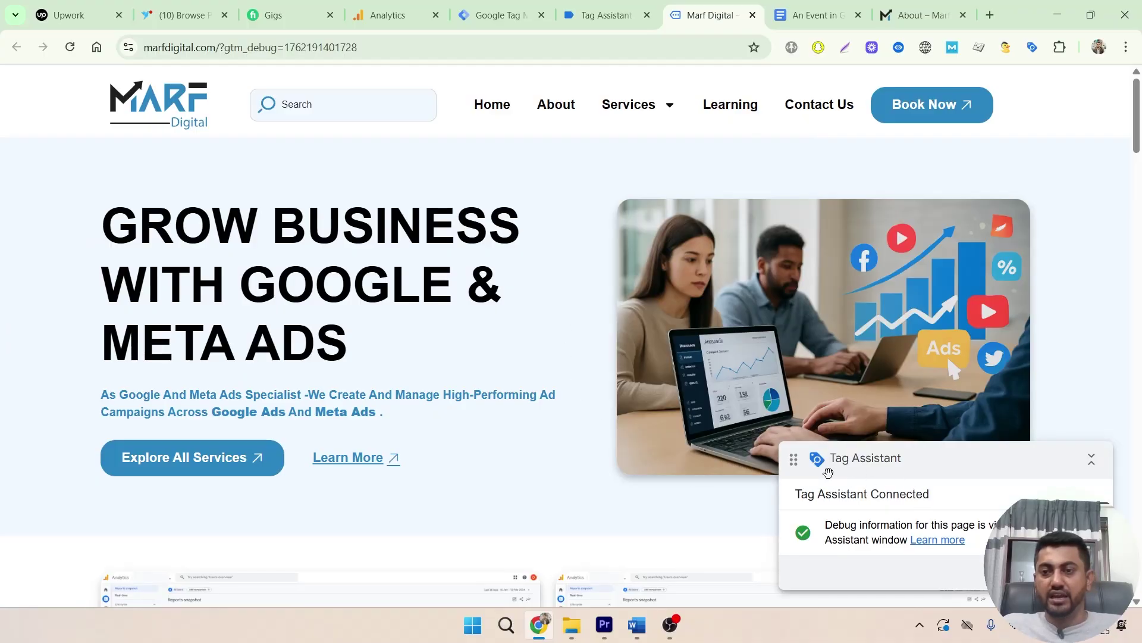
{"action": "left_click", "coordinate": [593, 17]}
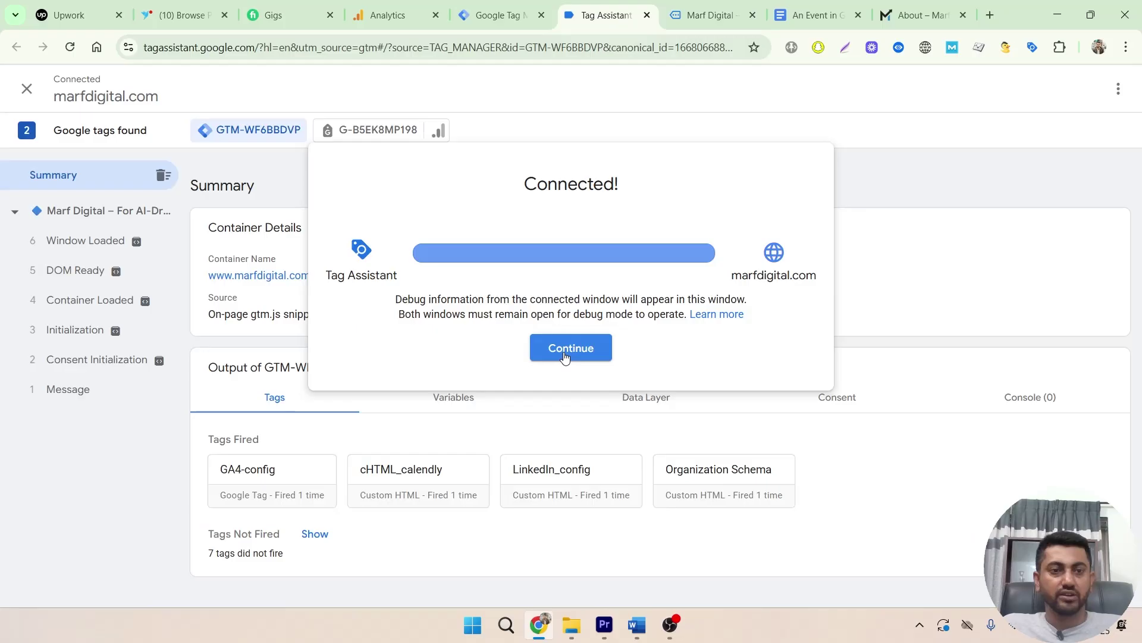
{"action": "left_click", "coordinate": [543, 349]}
{"action": "left_click", "coordinate": [82, 213]}
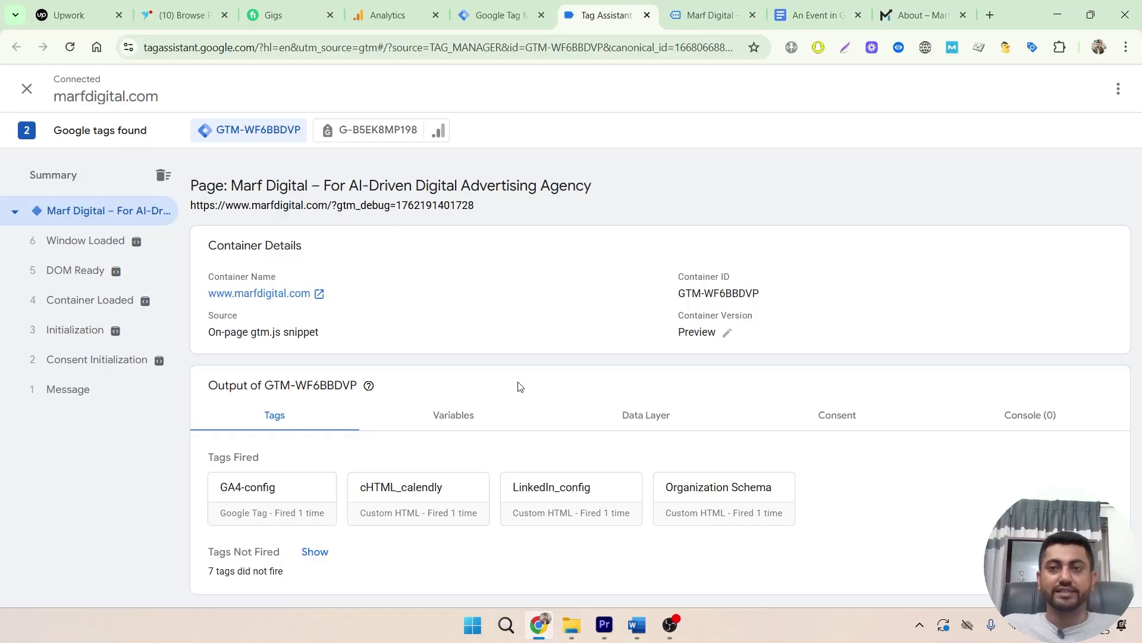
Follow the About link in the connected website window to record the click, then return to Tag Assistant.
{"action": "left_click", "coordinate": [696, 16]}
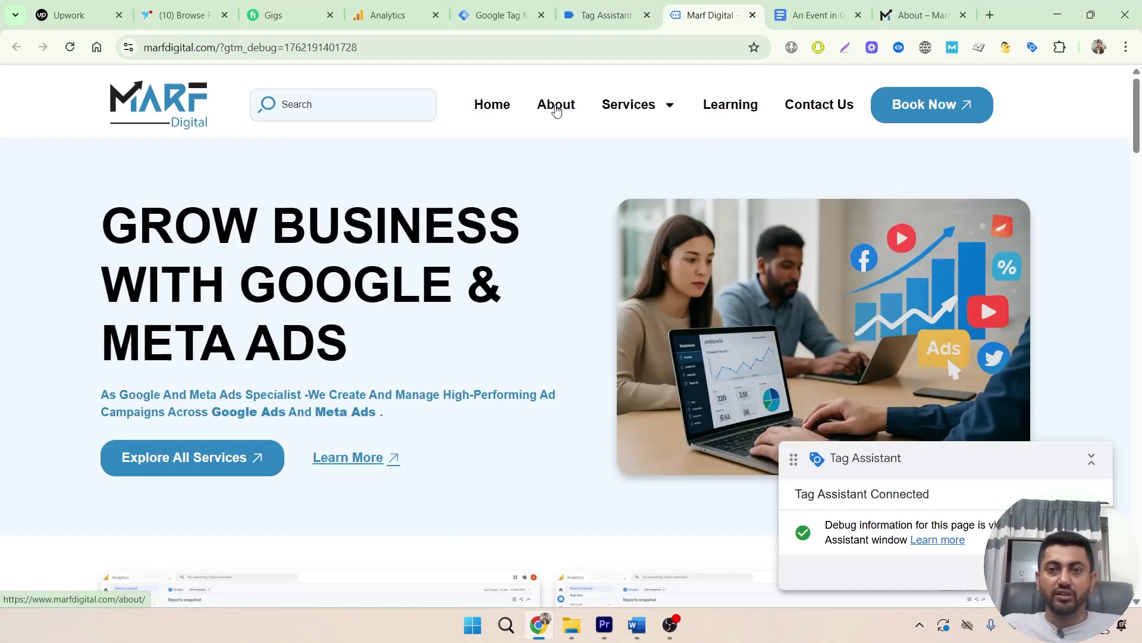
{"action": "left_click", "coordinate": [555, 107]}
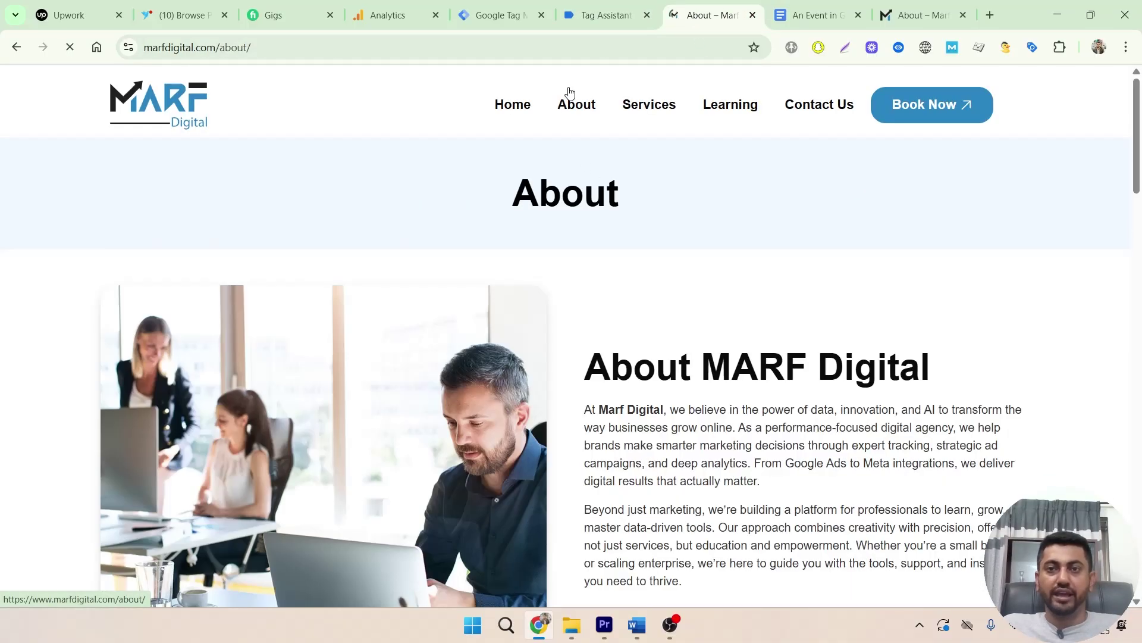
{"action": "left_click", "coordinate": [608, 16]}
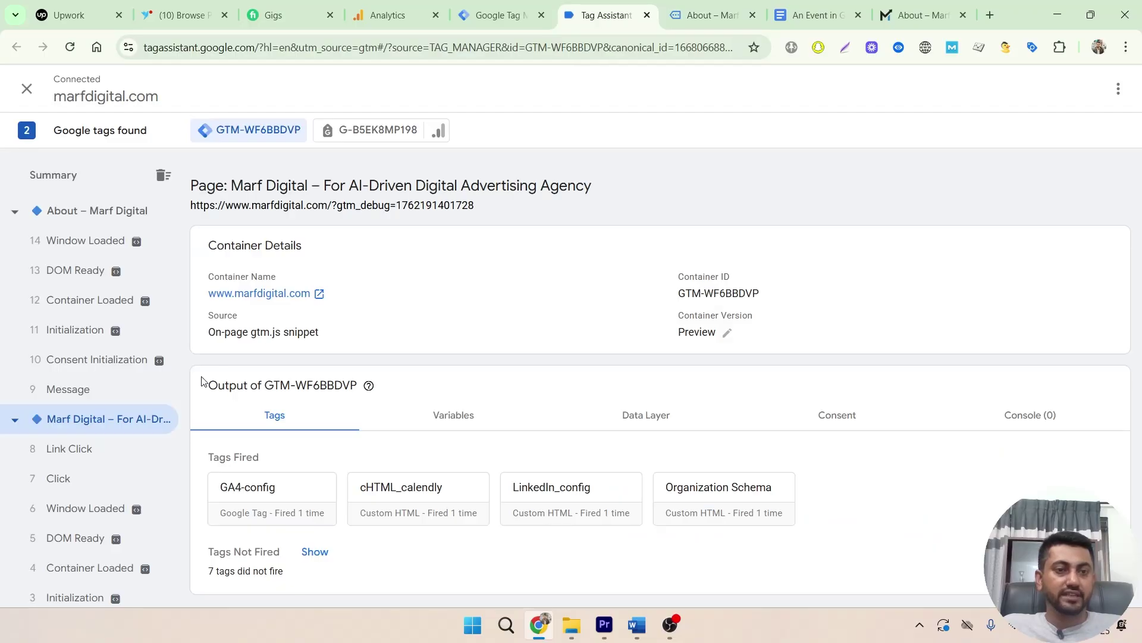
Examine the variables of the home page's Click event in Tag Assistant and highlight the Click Classes value.
{"action": "left_click", "coordinate": [63, 477]}
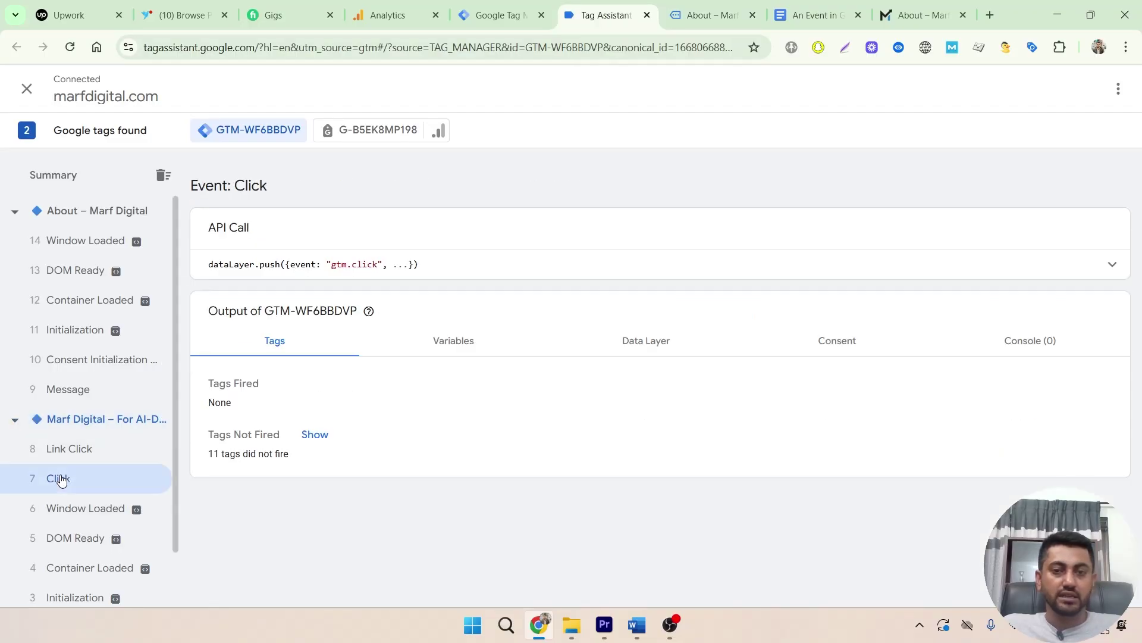
{"action": "left_click", "coordinate": [454, 341]}
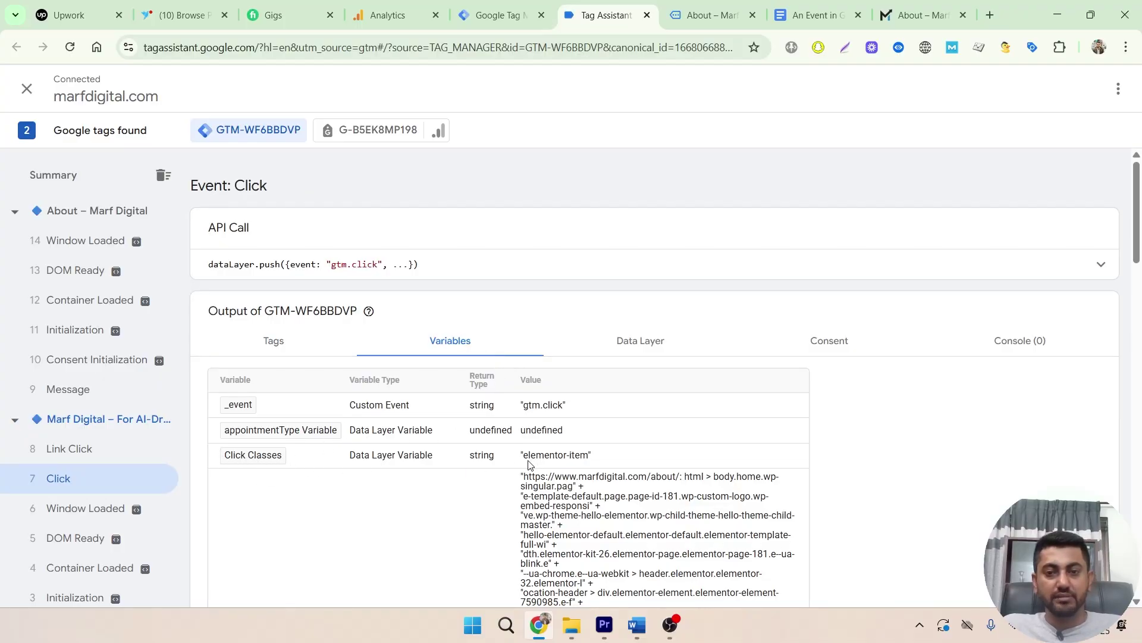
{"action": "left_click_drag", "start_coordinate": [528, 464], "coordinate": [590, 458]}
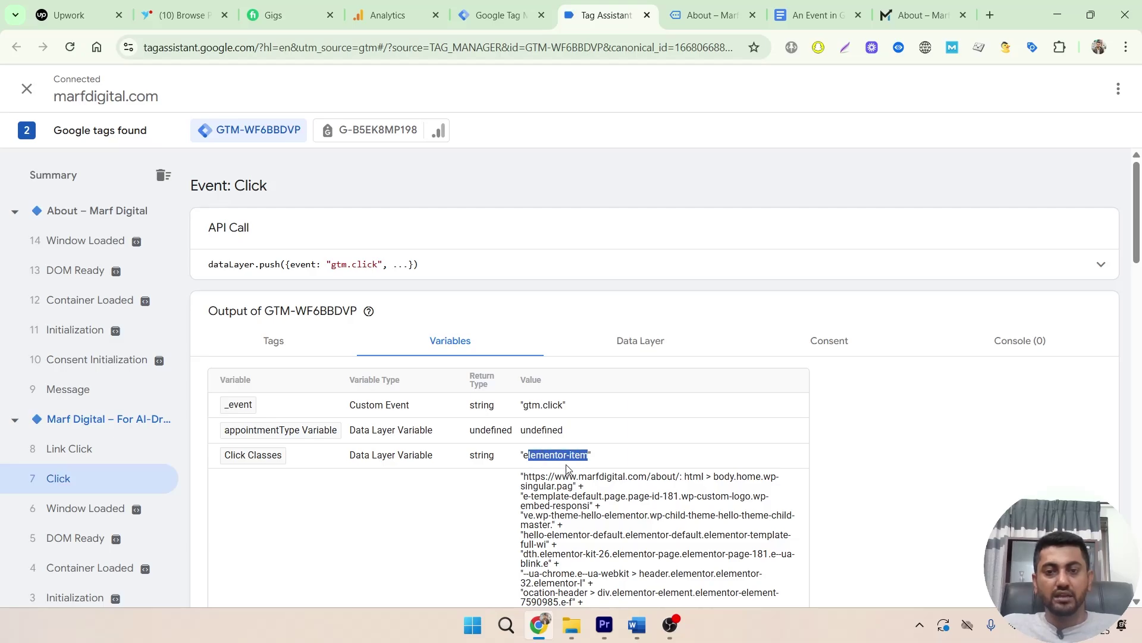
Examine the Click event's Click Element, Click Text and Click URL variables and highlight the Click Text value.
{"action": "scroll", "coordinate": [541, 458], "scroll_direction": "down", "scroll_amount": 1}
{"action": "scroll", "coordinate": [536, 457], "scroll_direction": "down", "scroll_amount": 2}
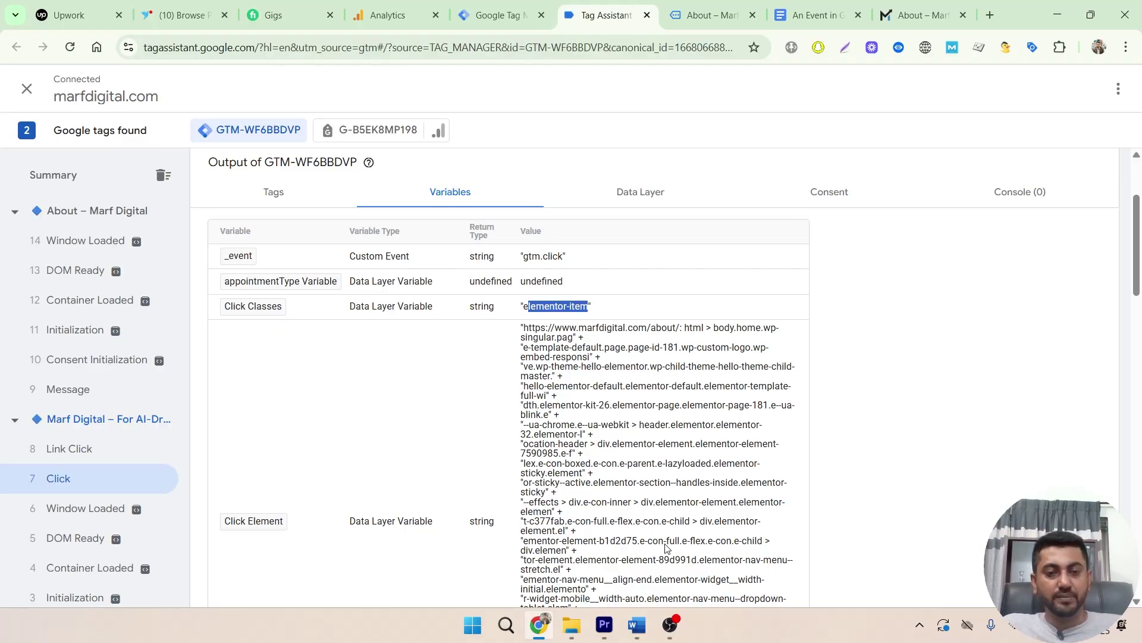
{"action": "scroll", "coordinate": [434, 462], "scroll_direction": "down", "scroll_amount": 3}
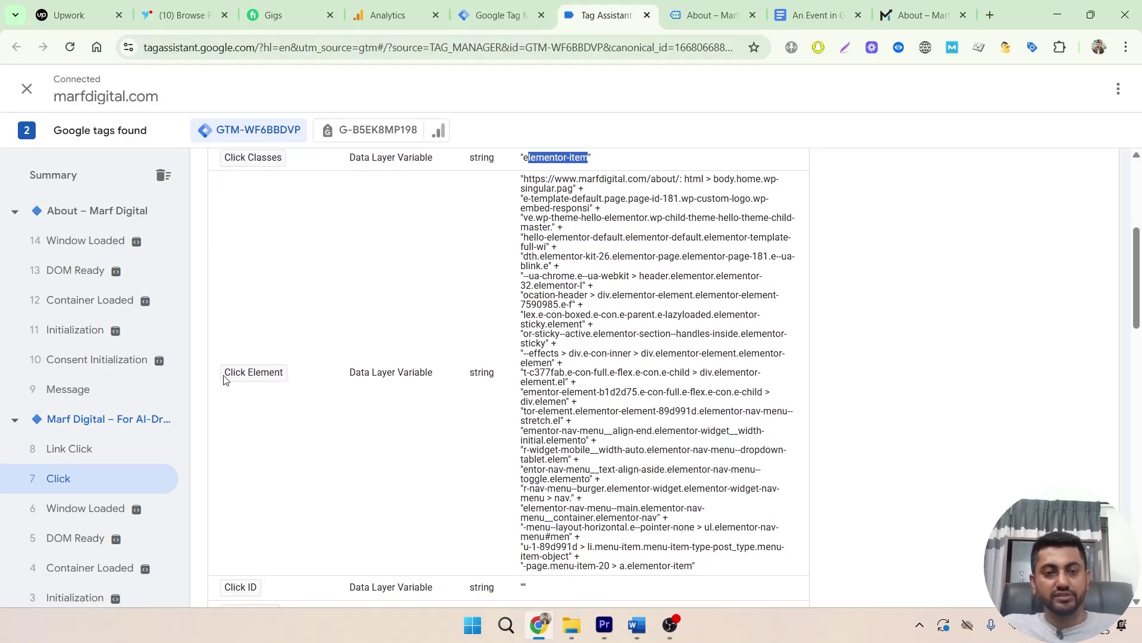
{"action": "scroll", "coordinate": [676, 497], "scroll_direction": "down", "scroll_amount": 4}
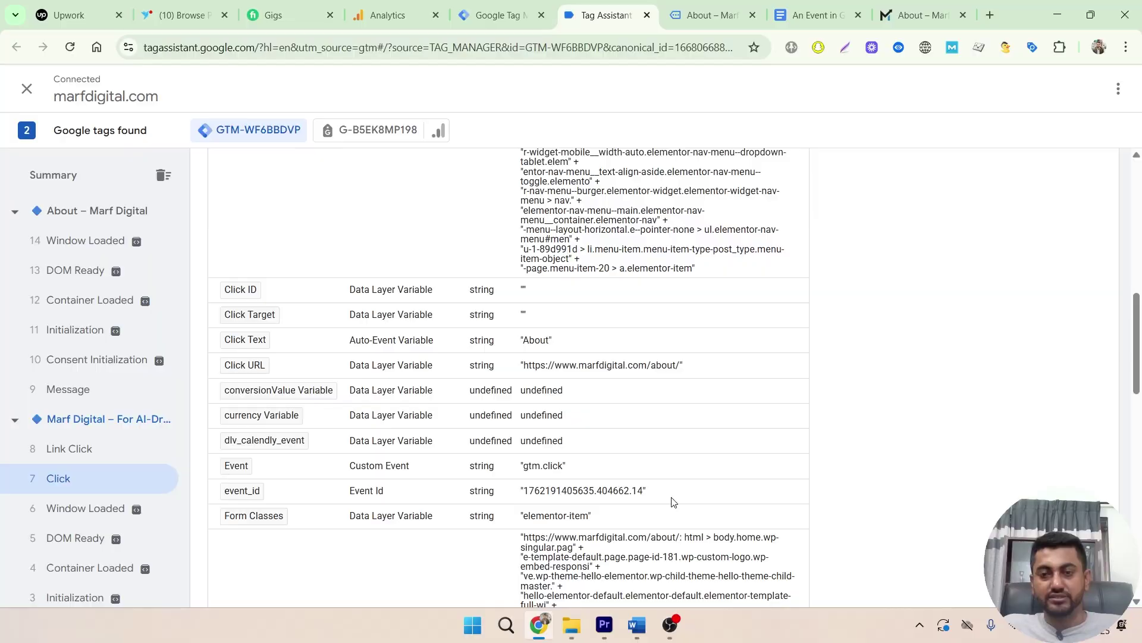
{"action": "scroll", "coordinate": [634, 366], "scroll_direction": "up", "scroll_amount": 3}
{"action": "scroll", "coordinate": [632, 333], "scroll_direction": "down", "scroll_amount": 1}
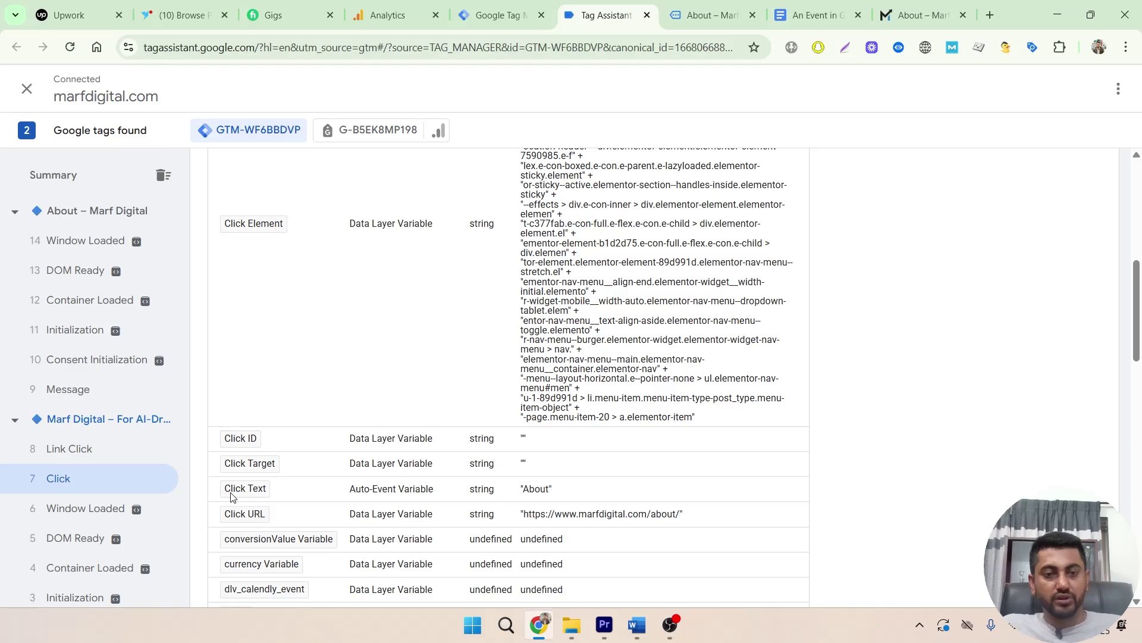
{"action": "left_click_drag", "start_coordinate": [525, 493], "coordinate": [544, 493]}
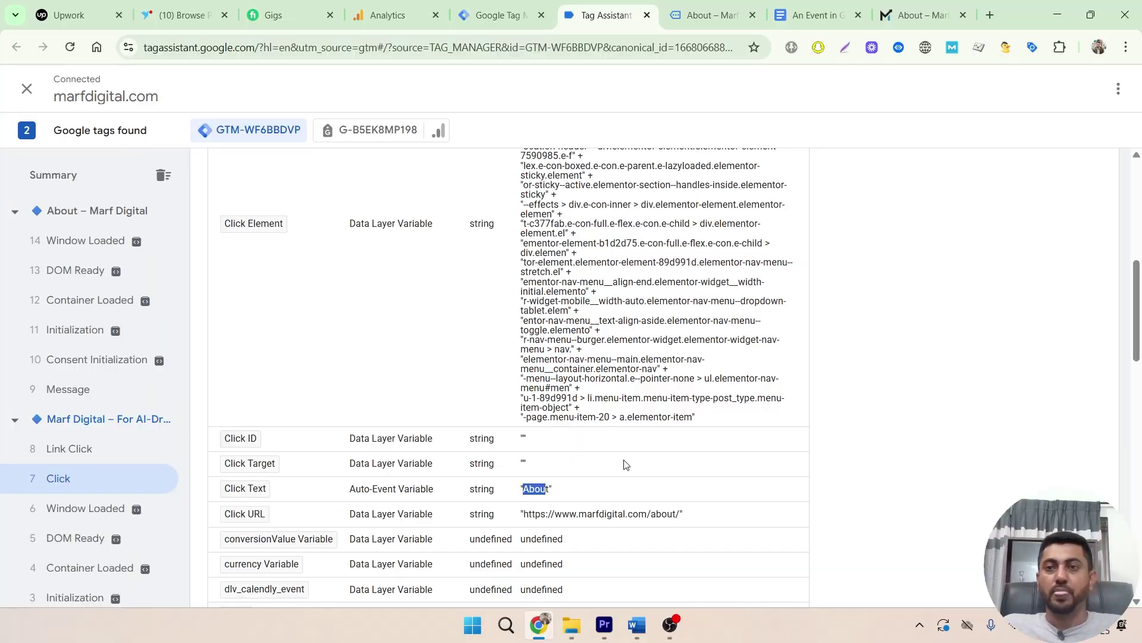
Return to Google Tag Manager and create a new tag of the type Google Analytics: GA4 Event.
{"action": "left_click", "coordinate": [497, 13]}
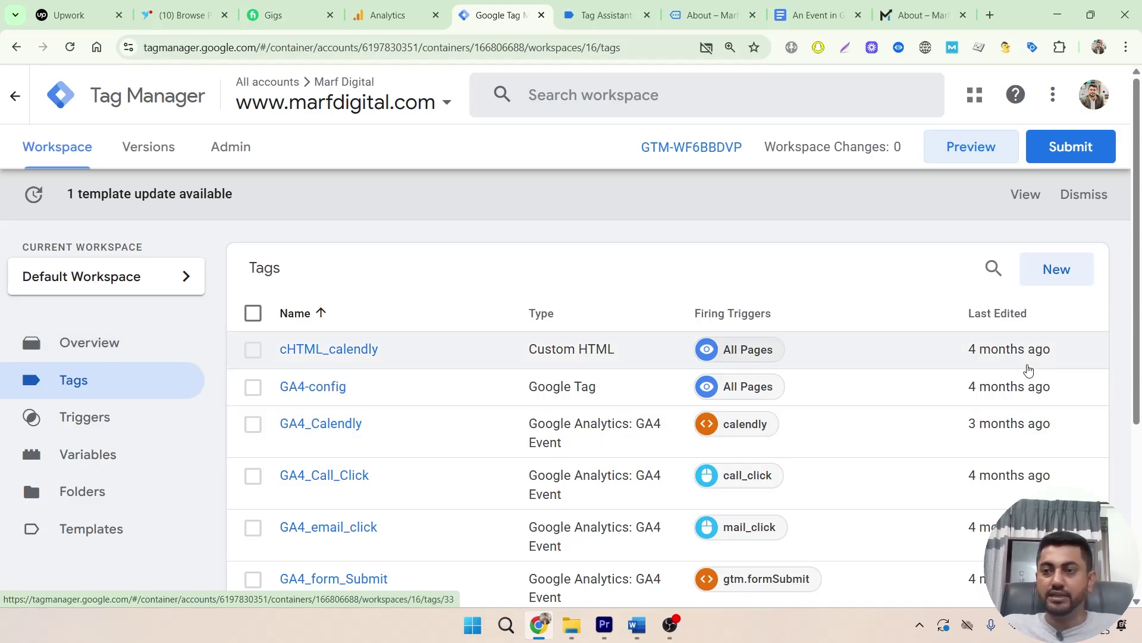
{"action": "left_click", "coordinate": [1056, 269]}
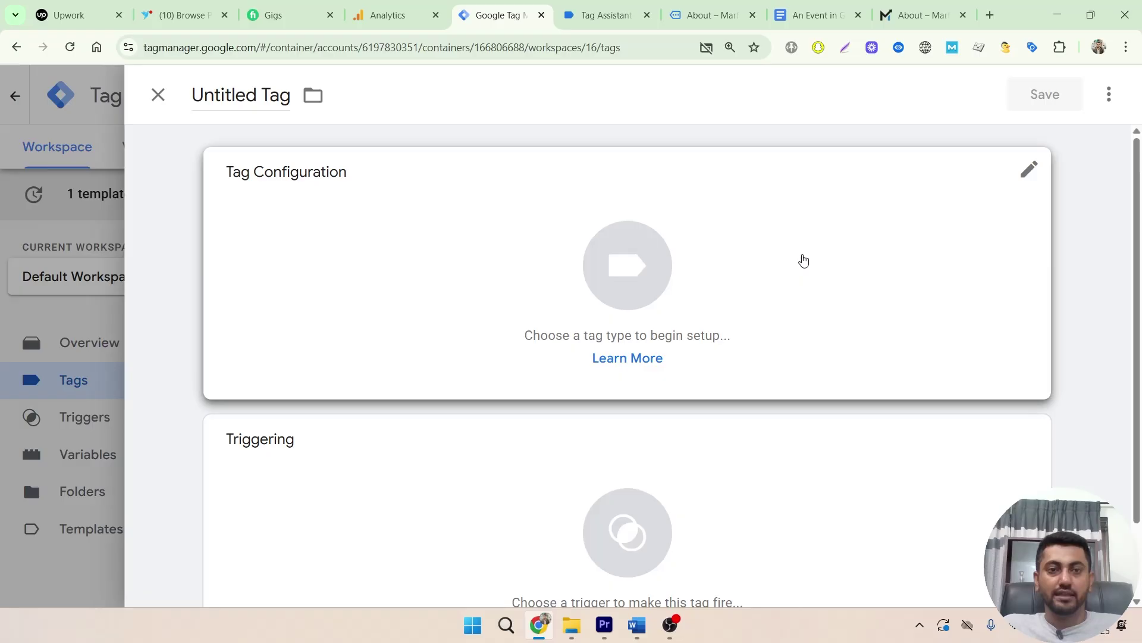
{"action": "left_click", "coordinate": [804, 261]}
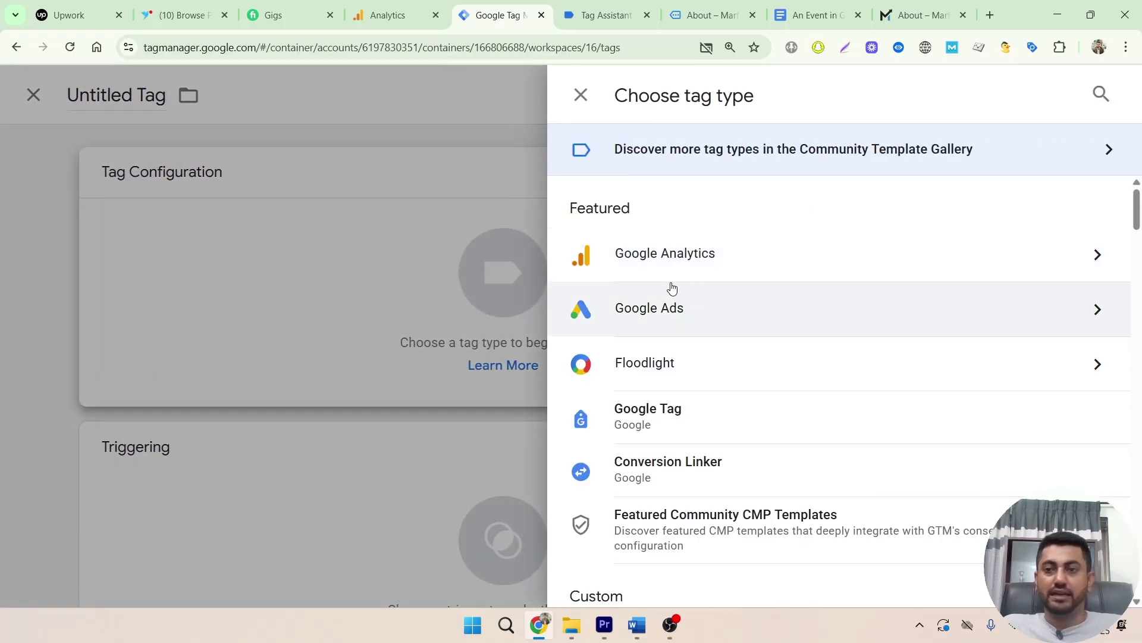
{"action": "left_click", "coordinate": [741, 262]}
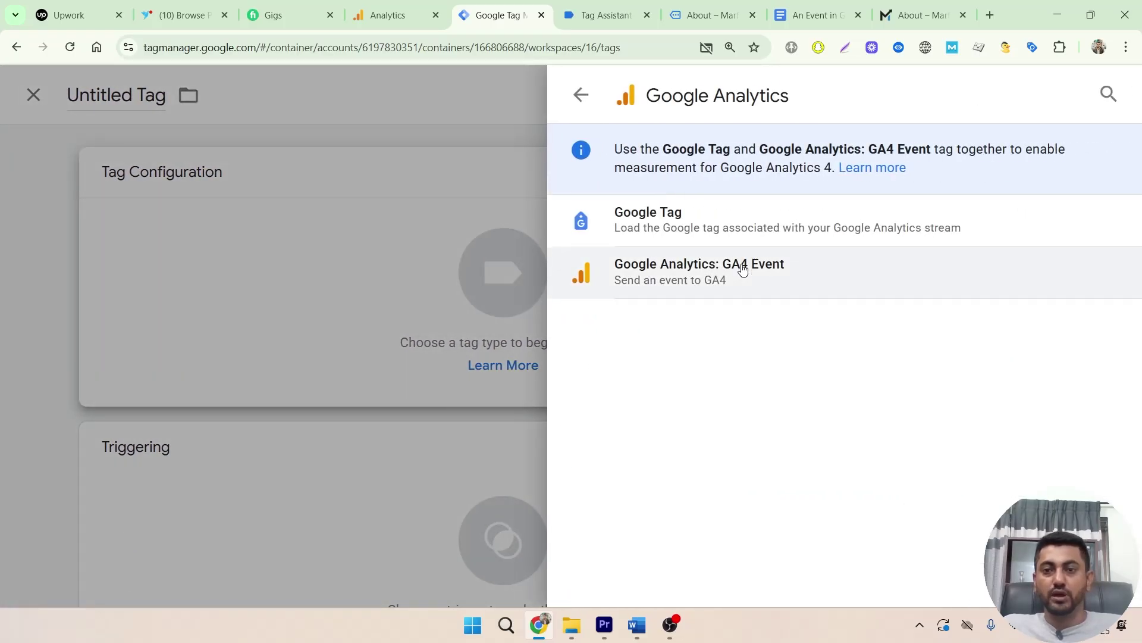
{"action": "left_click", "coordinate": [700, 275]}
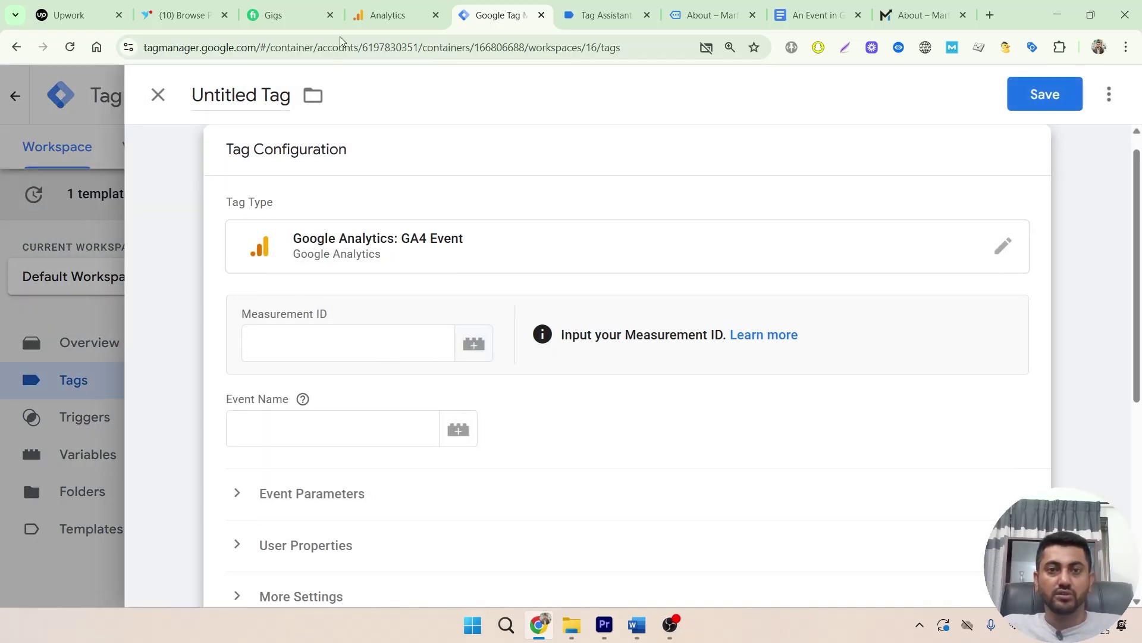
Copy the marfdigital web stream's Measurement ID from Google Analytics and paste it into the new tag's Measurement ID.
{"action": "left_click", "coordinate": [381, 13]}
{"action": "left_click", "coordinate": [999, 269]}
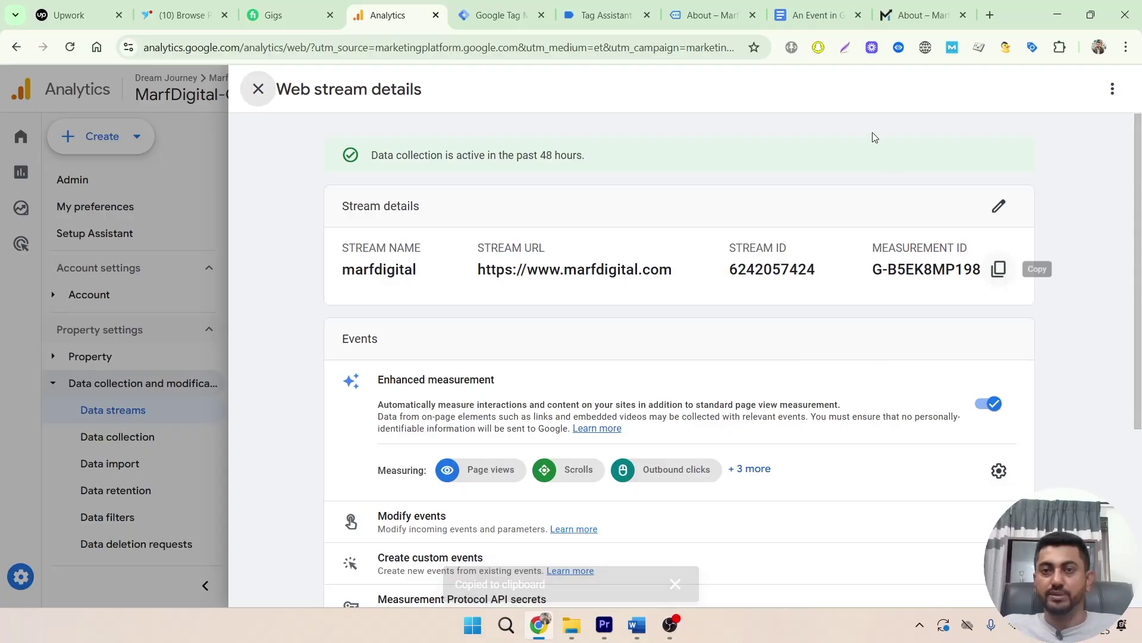
{"action": "left_click", "coordinate": [486, 15]}
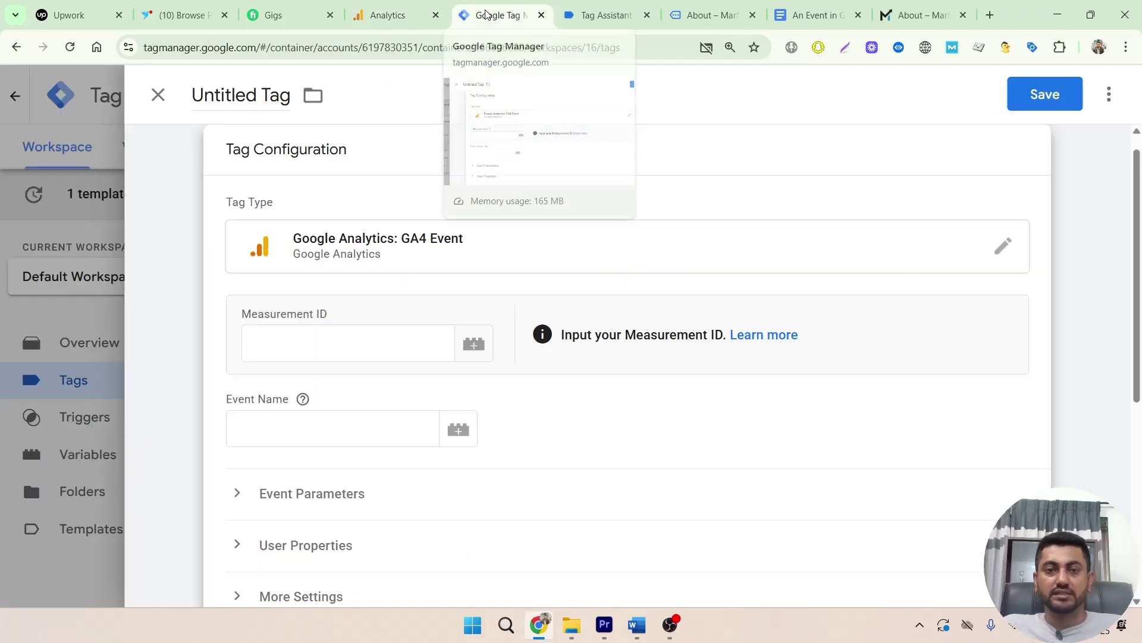
{"action": "right_click", "coordinate": [284, 348]}
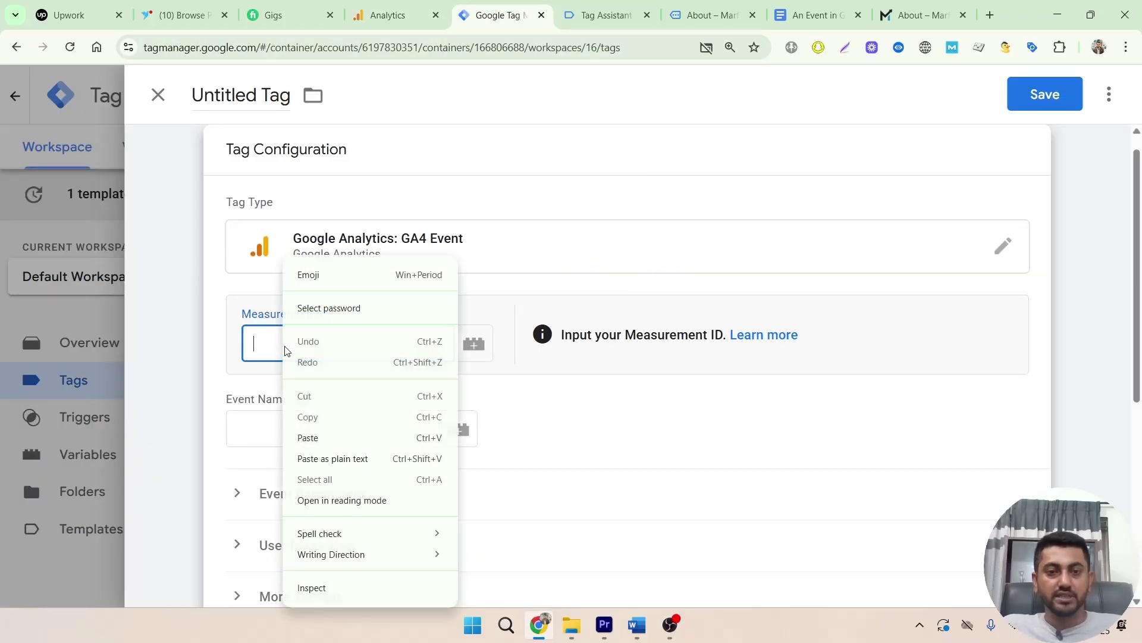
{"action": "left_click", "coordinate": [311, 435]}
Set the tag's event name to nav_about.
{"action": "left_click", "coordinate": [265, 432]}
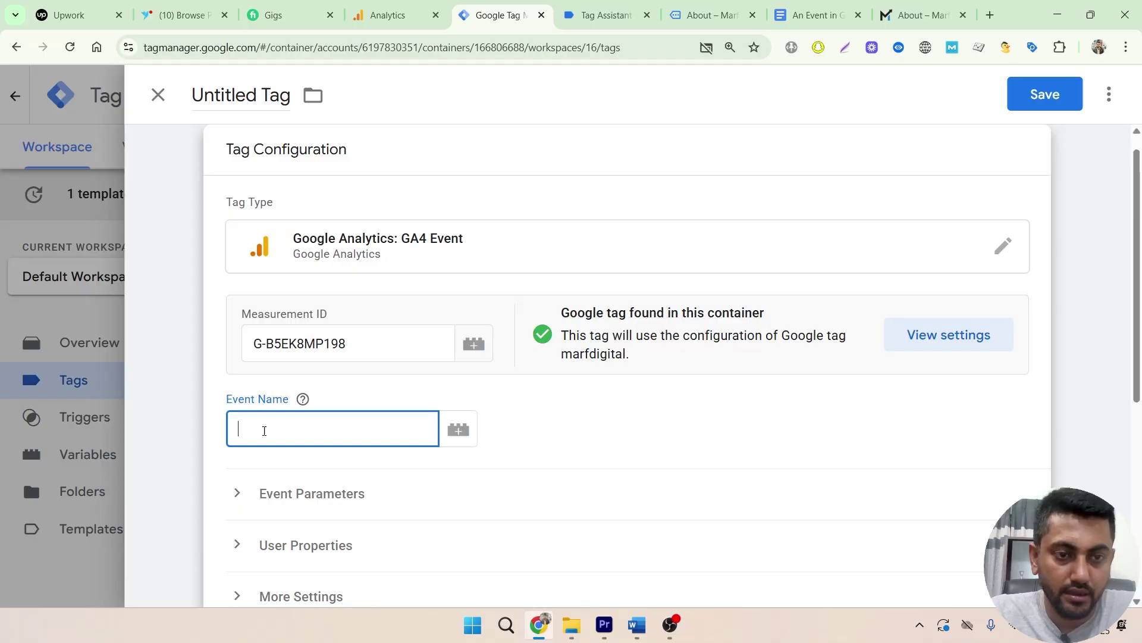
{"action": "type", "text": "na"}
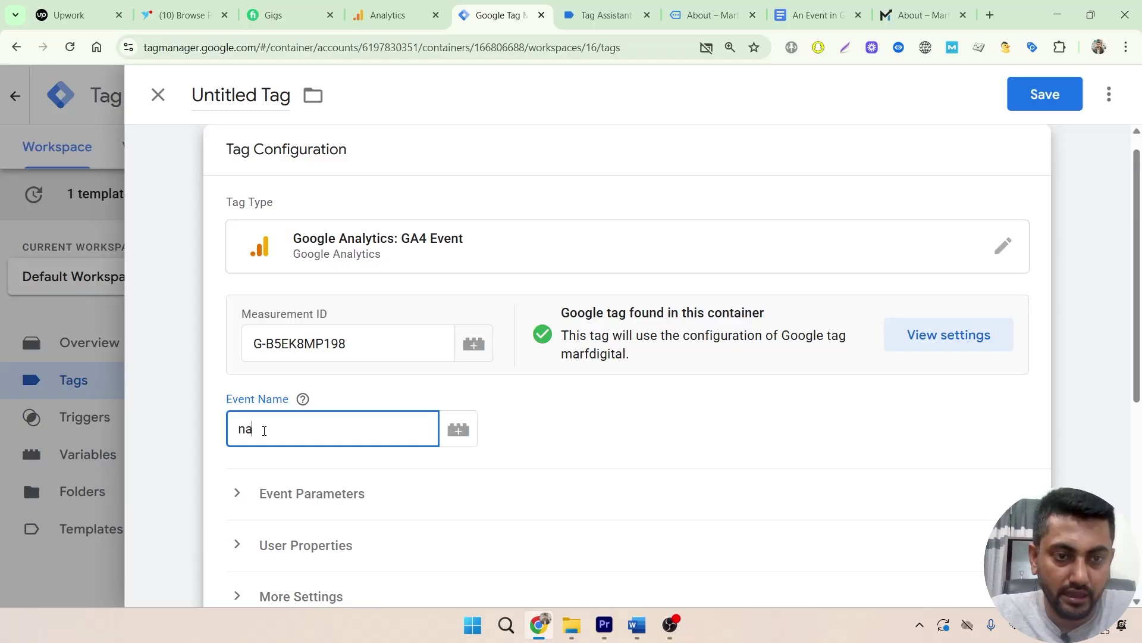
{"action": "type", "text": "v"}
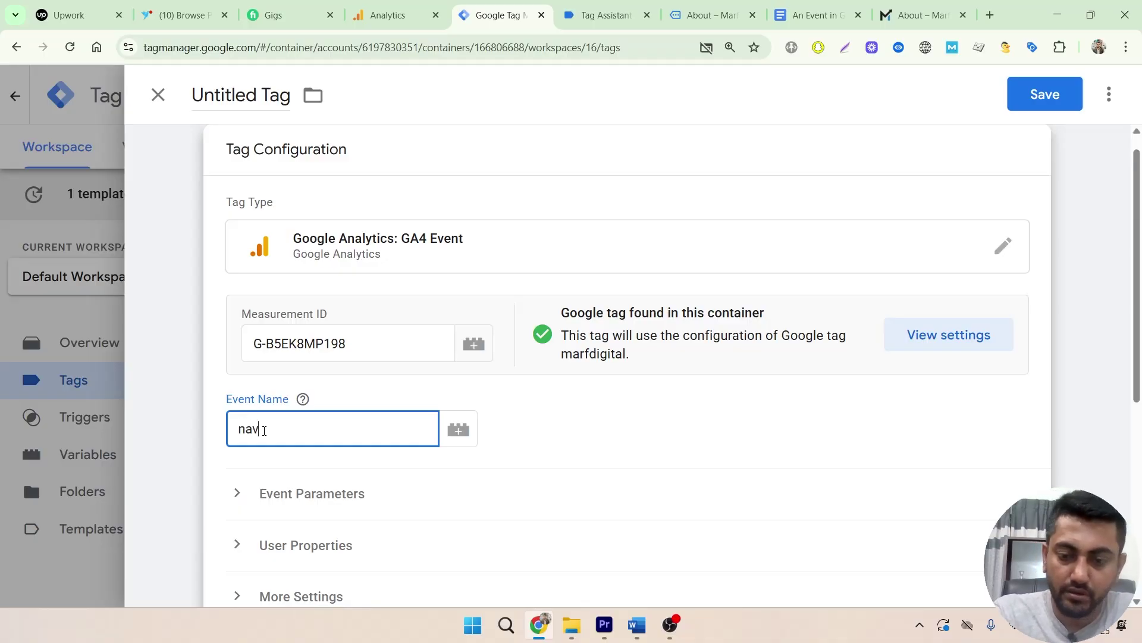
{"action": "type", "text": "_about"}
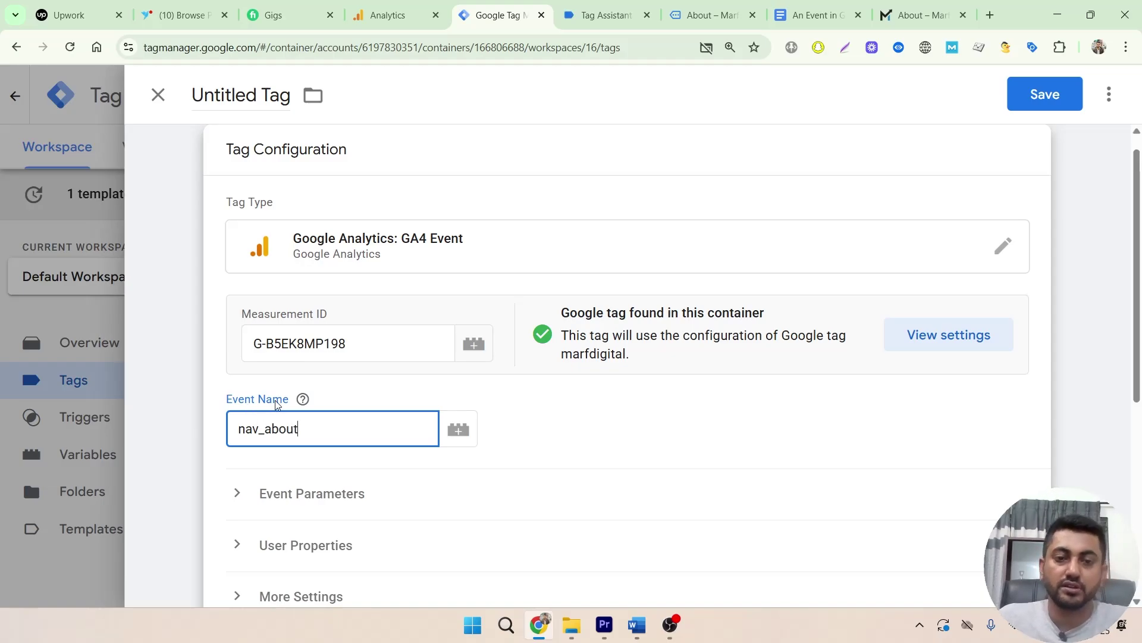
{"action": "left_click", "coordinate": [630, 433]}
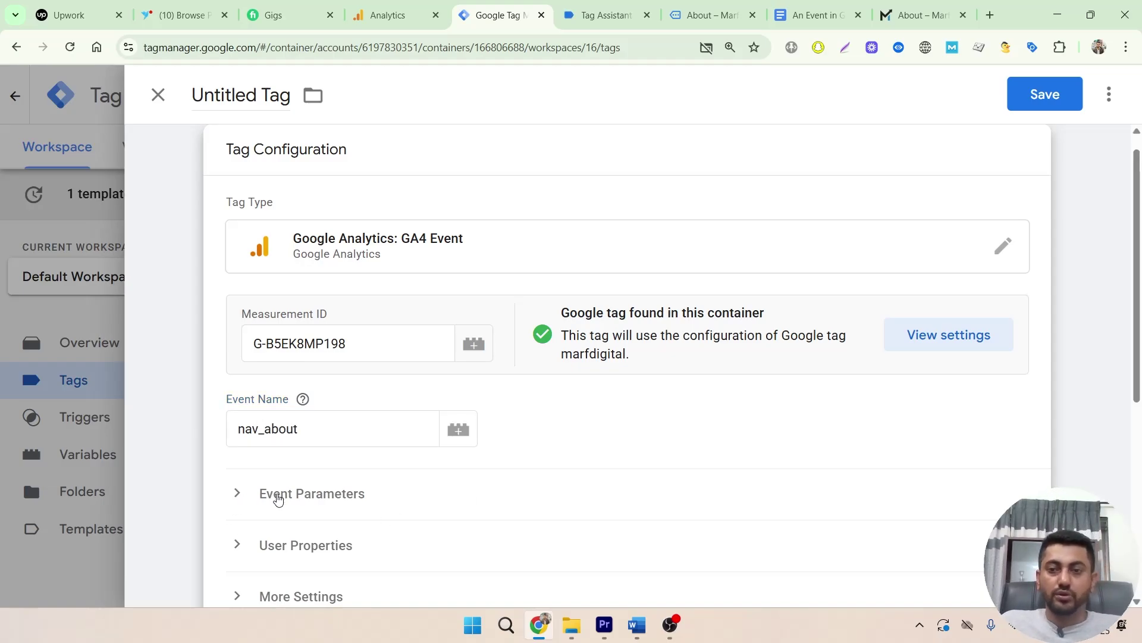
Look through the tag's Event Parameters, User Properties, More Settings, Advanced Settings and Triggering sections.
{"action": "scroll", "coordinate": [596, 430], "scroll_direction": "down", "scroll_amount": 1}
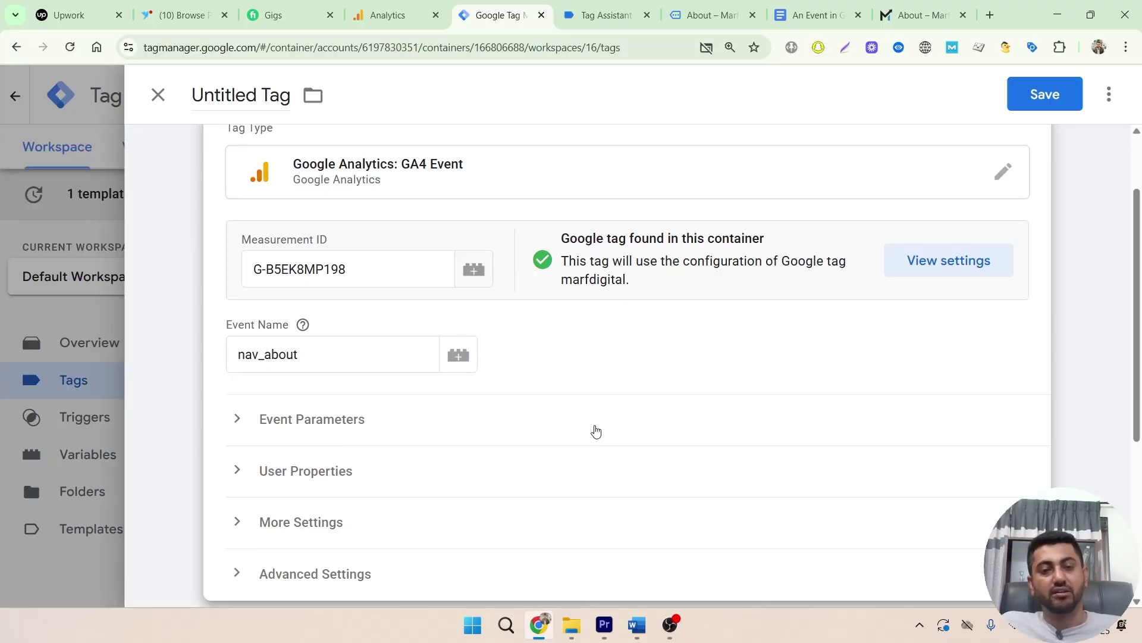
{"action": "scroll", "coordinate": [462, 433], "scroll_direction": "down", "scroll_amount": 1}
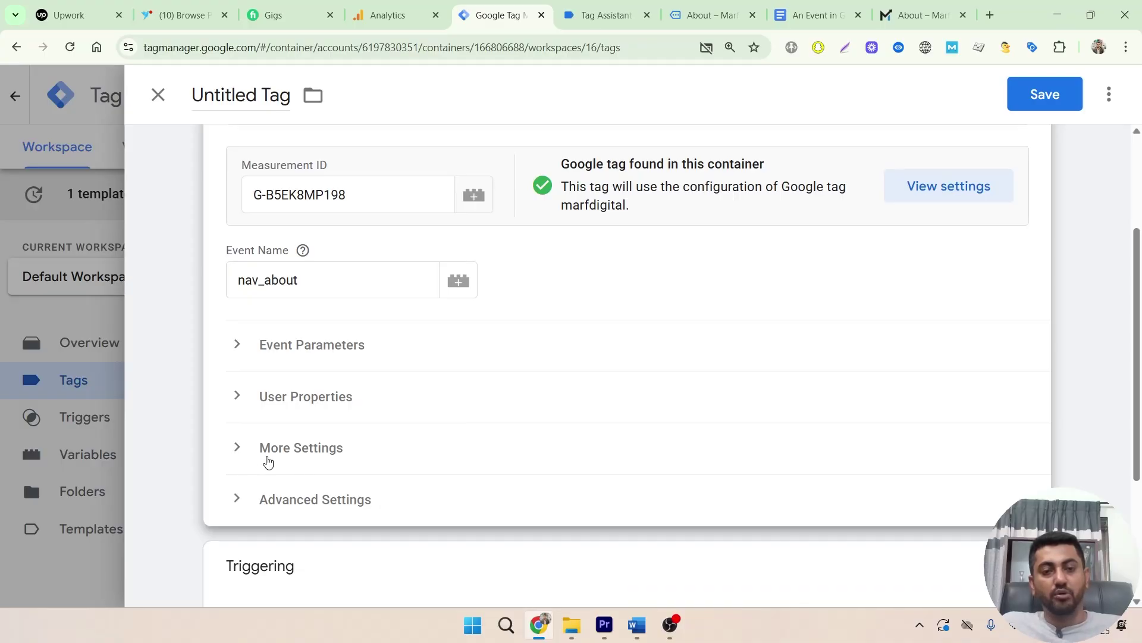
{"action": "scroll", "coordinate": [256, 453], "scroll_direction": "down", "scroll_amount": 3}
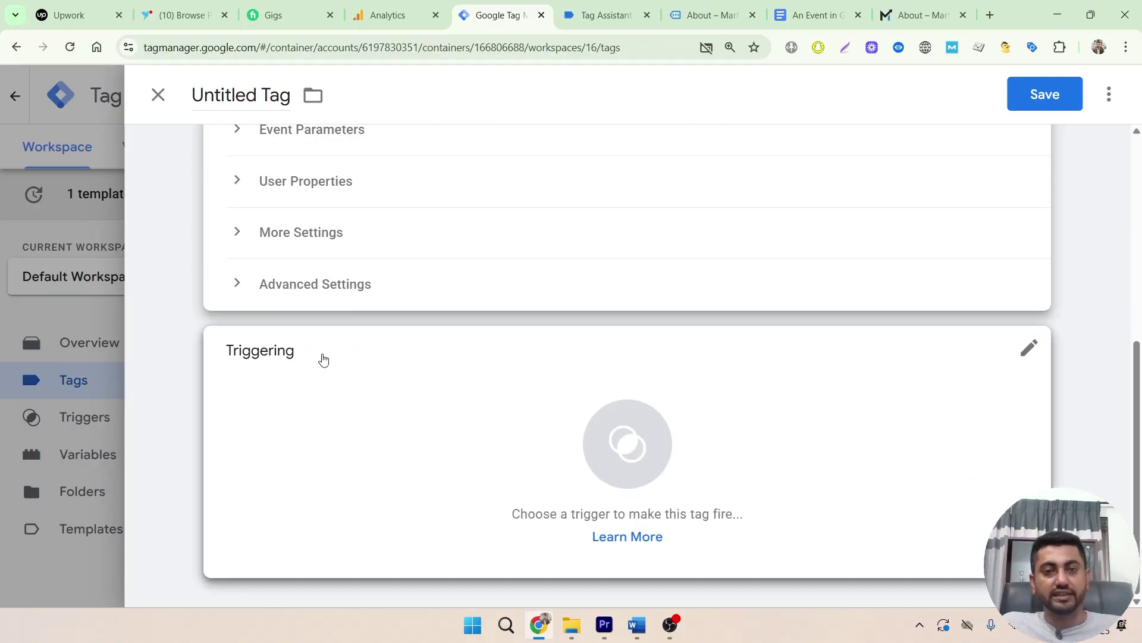
{"action": "scroll", "coordinate": [324, 360], "scroll_direction": "up", "scroll_amount": 1}
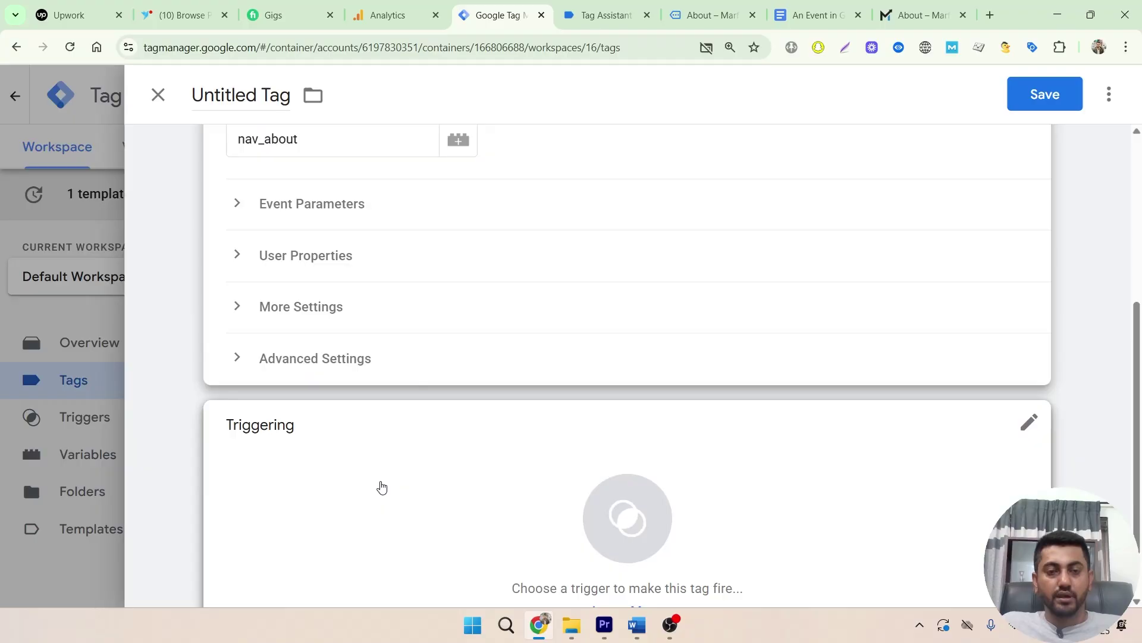
{"action": "scroll", "coordinate": [441, 467], "scroll_direction": "up", "scroll_amount": 3}
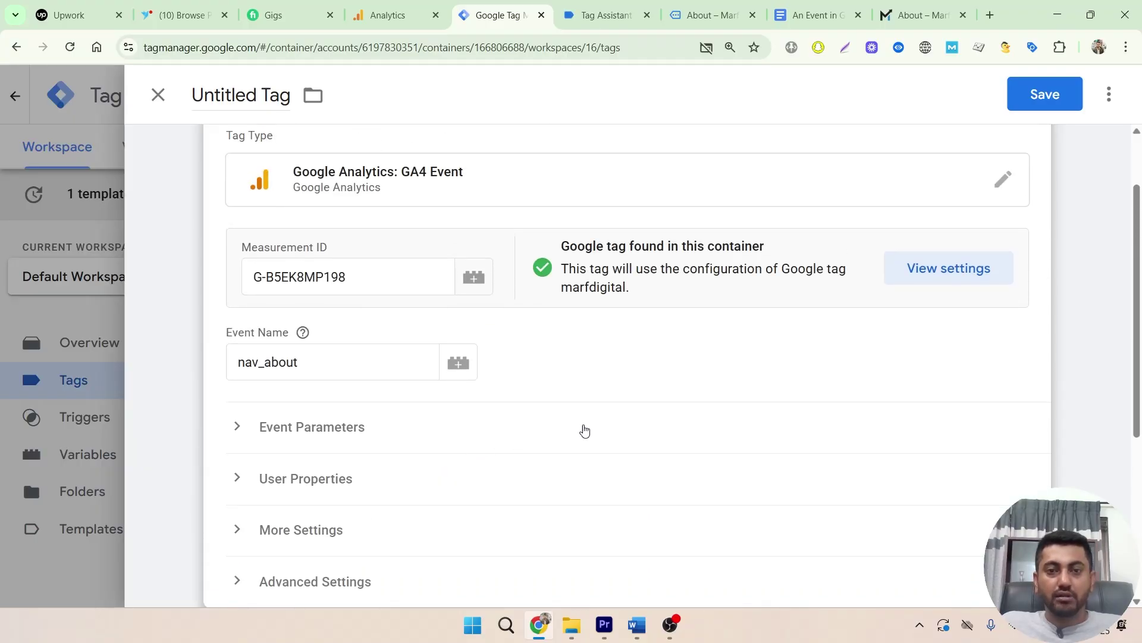
{"action": "scroll", "coordinate": [639, 427], "scroll_direction": "down", "scroll_amount": 3}
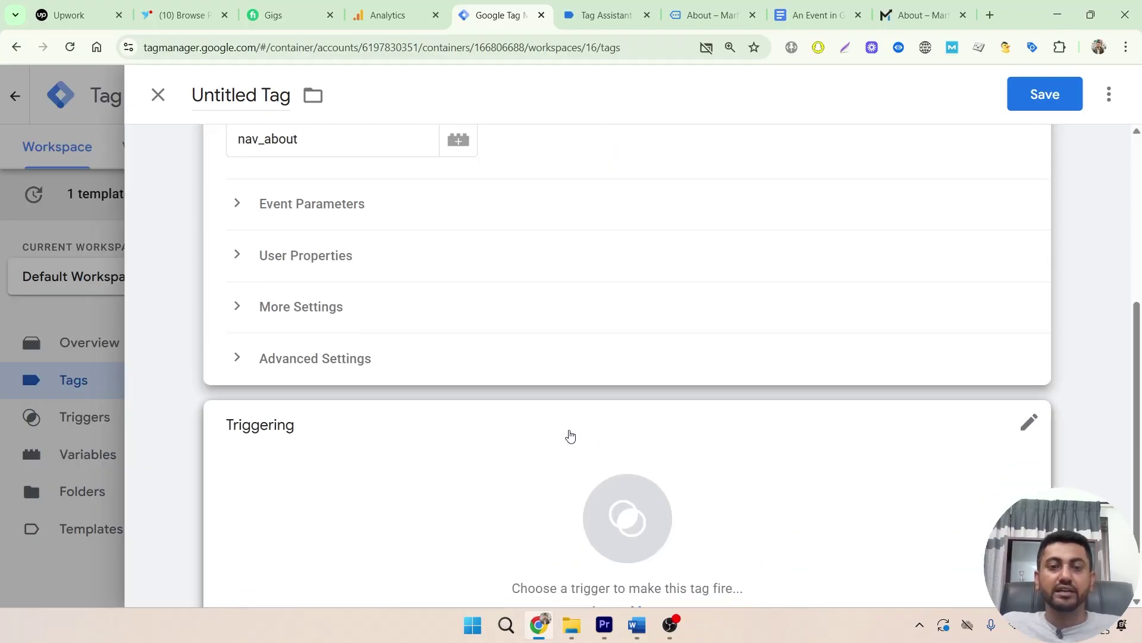
{"action": "scroll", "coordinate": [364, 464], "scroll_direction": "down", "scroll_amount": 1}
{"action": "scroll", "coordinate": [364, 464], "scroll_direction": "down", "scroll_amount": 1}
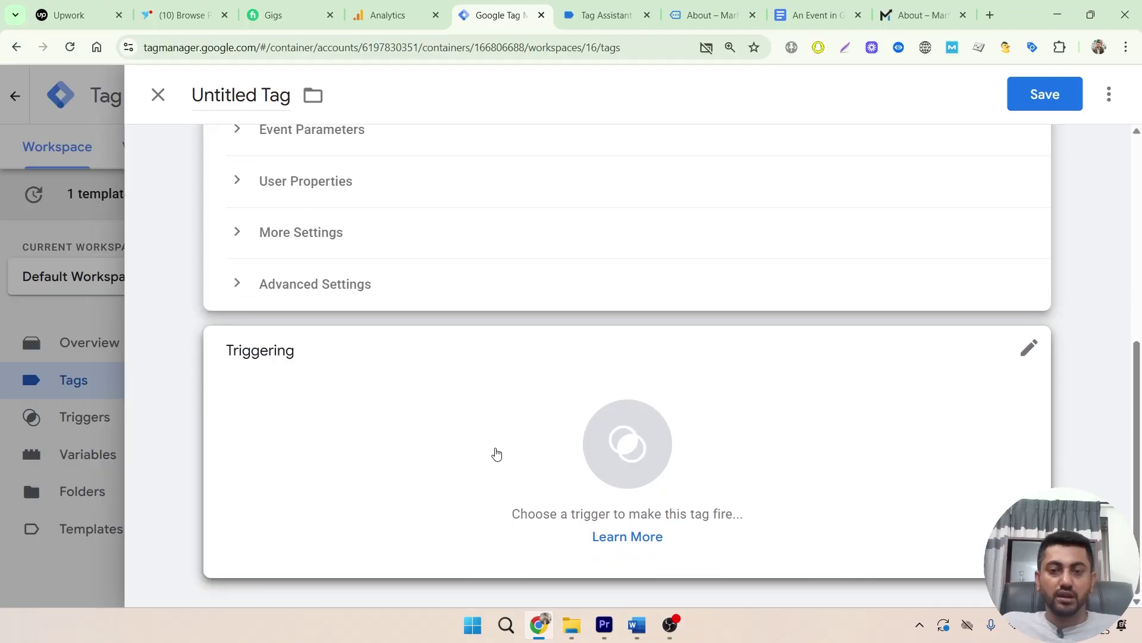
Add a new trigger to the tag with the trigger type Click - All Elements.
{"action": "left_click", "coordinate": [494, 454]}
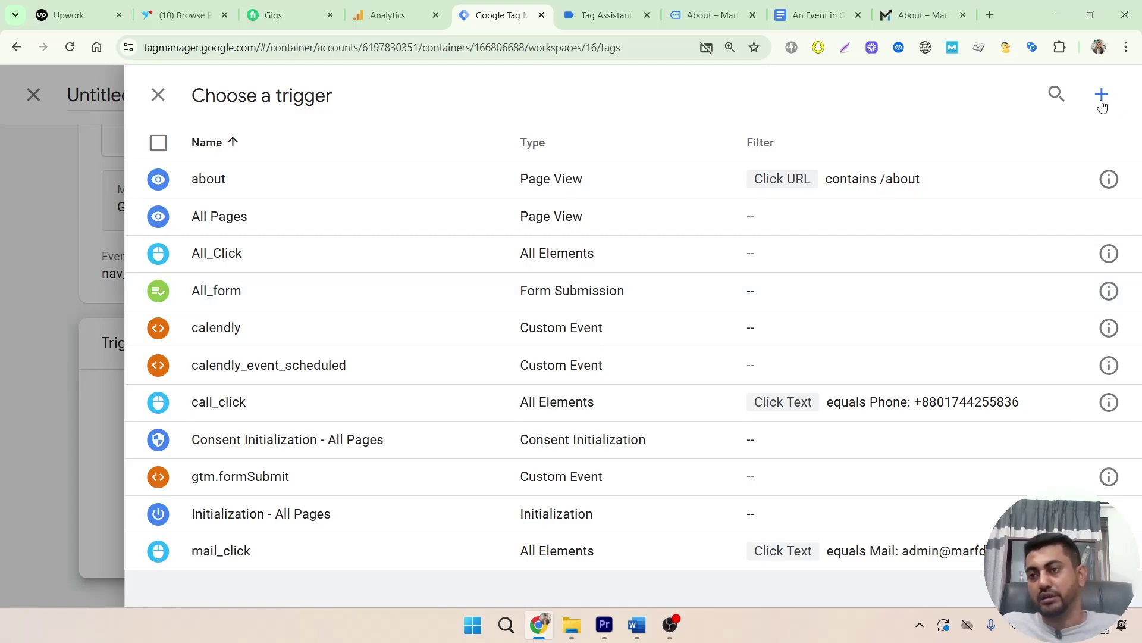
{"action": "left_click", "coordinate": [1102, 95]}
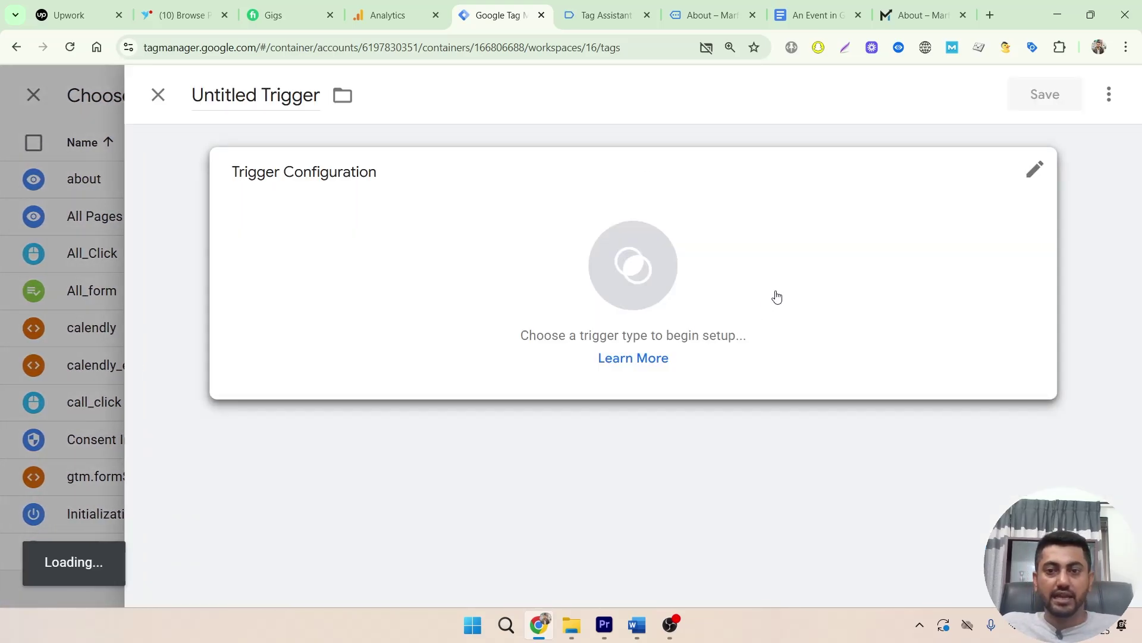
{"action": "left_click", "coordinate": [777, 296]}
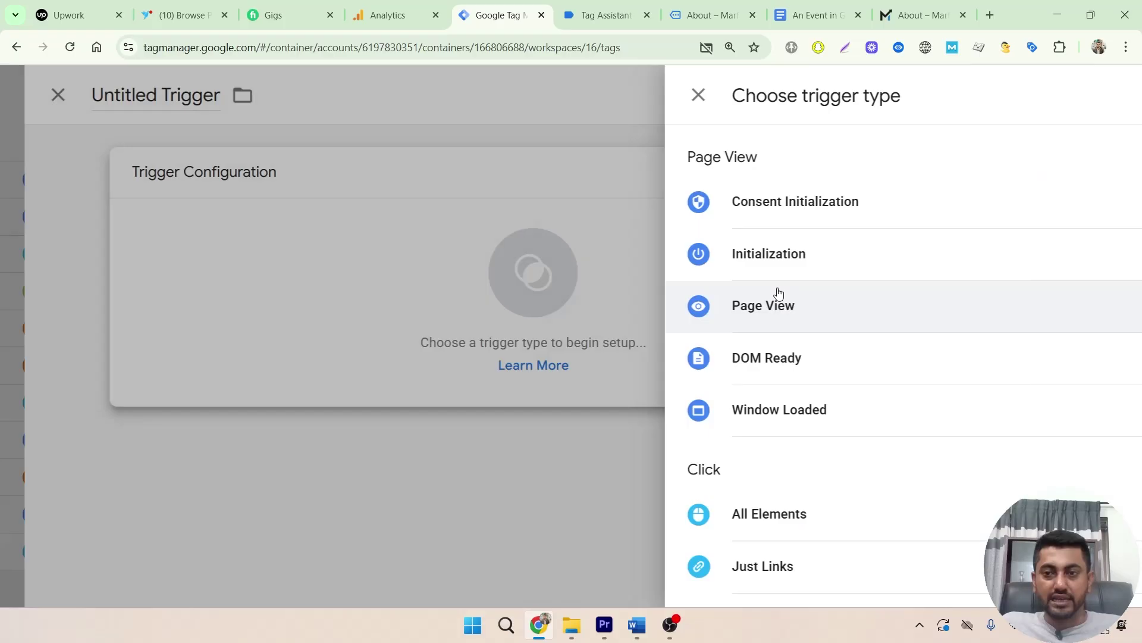
{"action": "scroll", "coordinate": [749, 306], "scroll_direction": "down", "scroll_amount": 2}
{"action": "scroll", "coordinate": [750, 305], "scroll_direction": "down", "scroll_amount": 1}
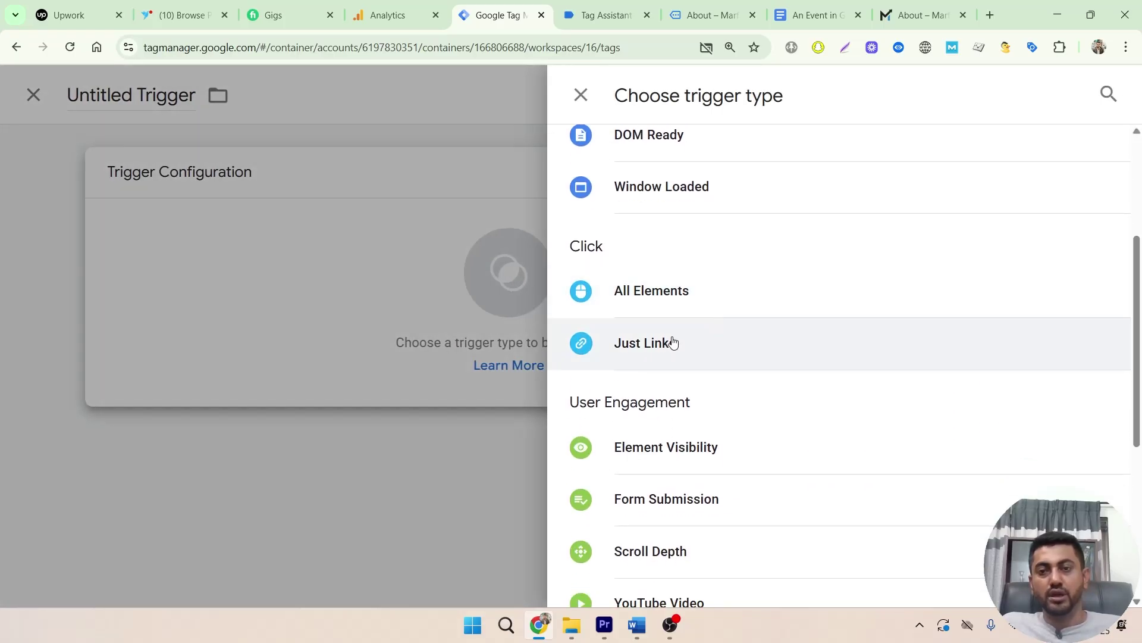
{"action": "scroll", "coordinate": [669, 301], "scroll_direction": "down", "scroll_amount": 1}
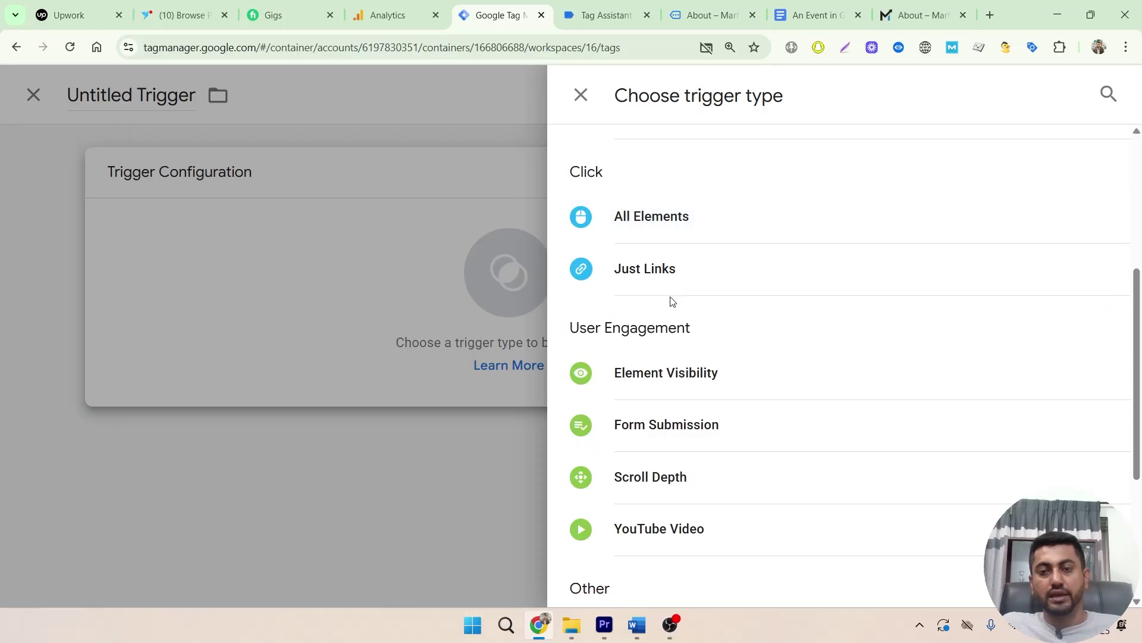
{"action": "left_click", "coordinate": [685, 227]}
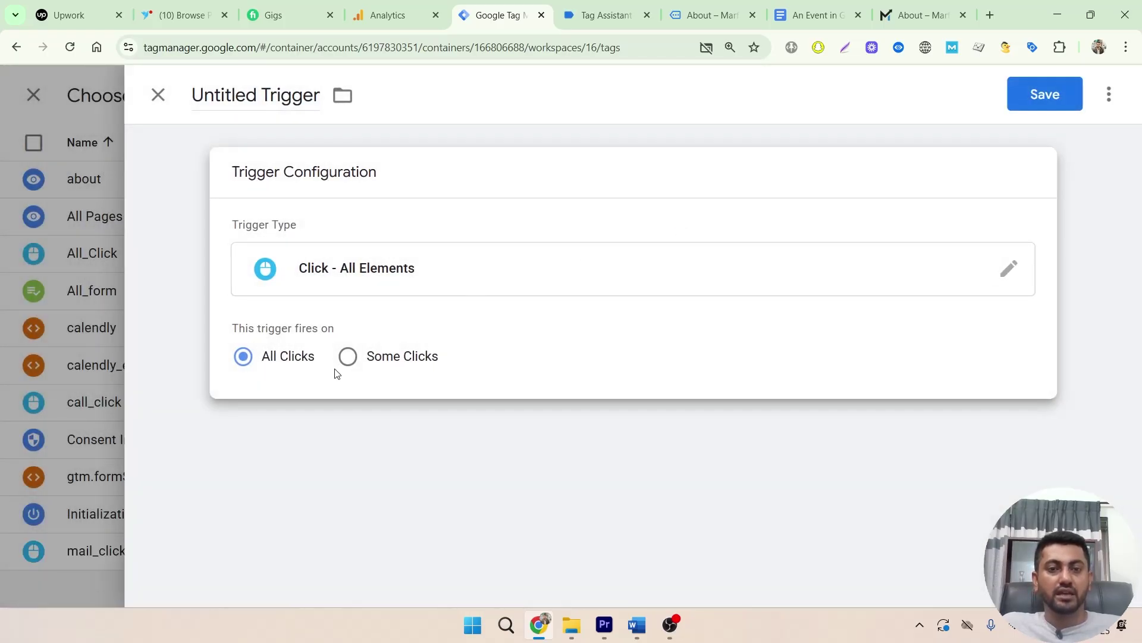
Limit the trigger to Some Clicks with the condition Click Text equals about.
{"action": "left_click", "coordinate": [348, 357]}
{"action": "left_click", "coordinate": [317, 436]}
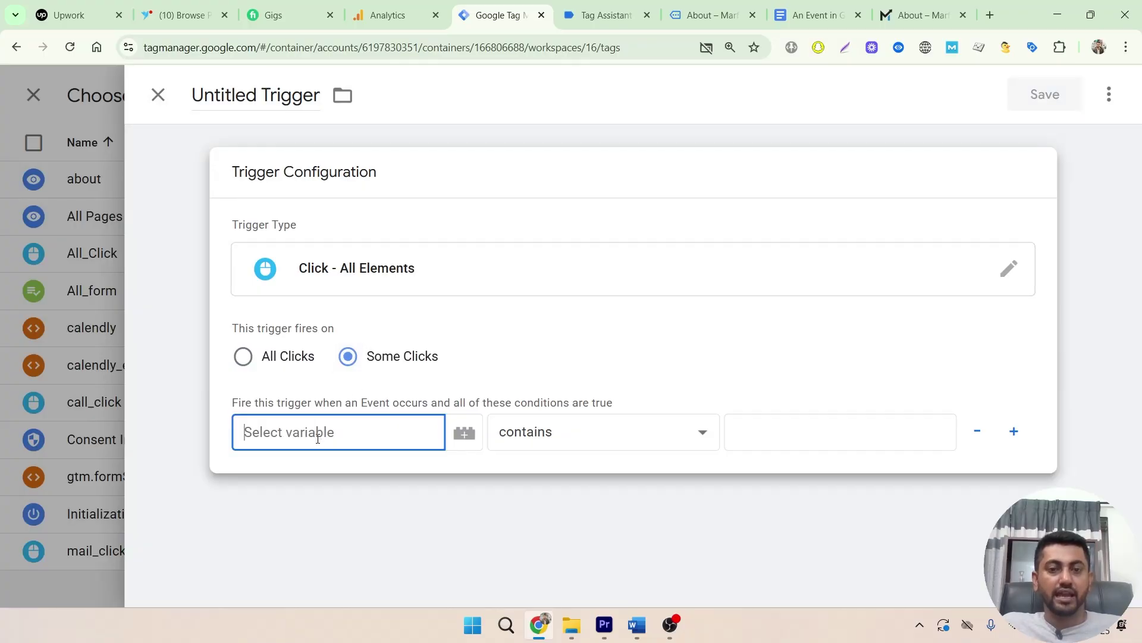
{"action": "scroll", "coordinate": [286, 471], "scroll_direction": "down", "scroll_amount": 5}
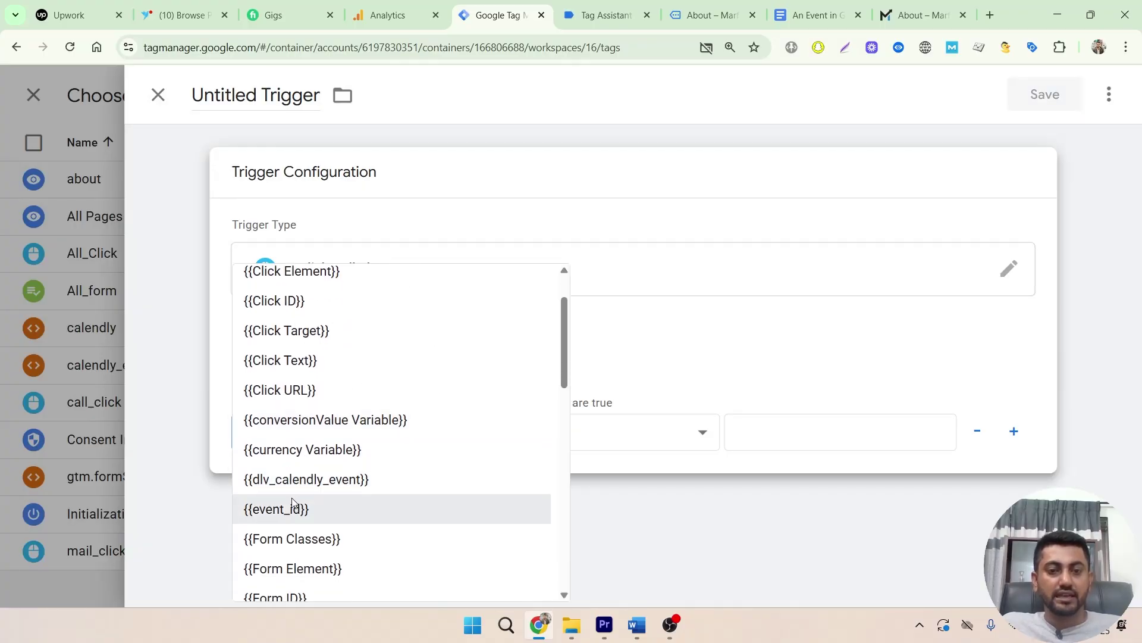
{"action": "left_click", "coordinate": [306, 361]}
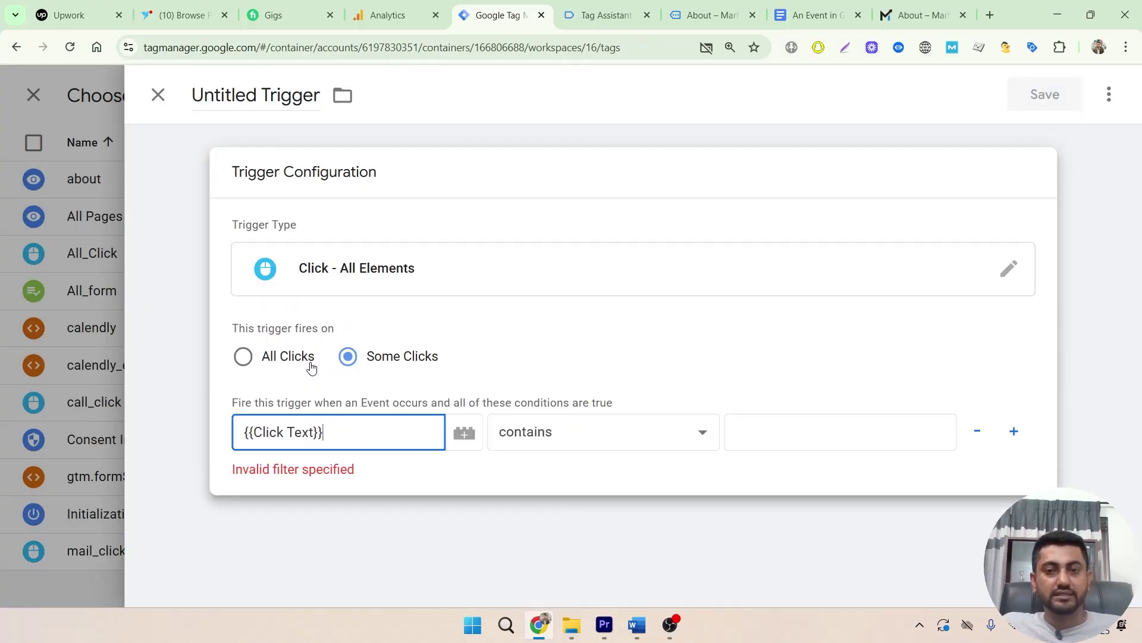
{"action": "left_click", "coordinate": [599, 443]}
{"action": "left_click", "coordinate": [613, 17]}
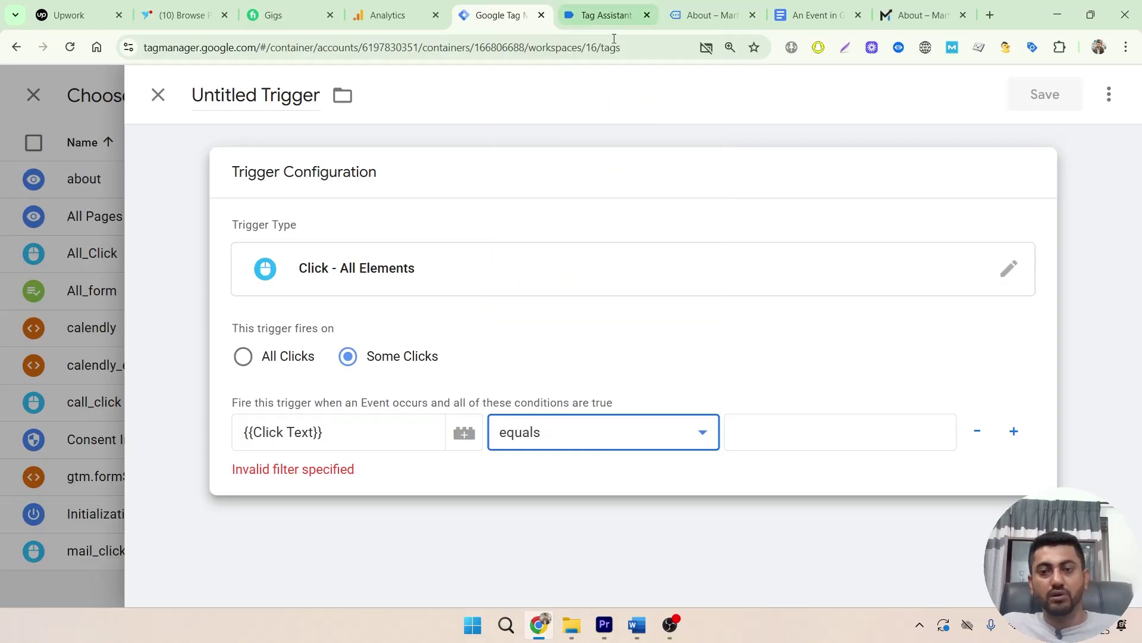
{"action": "left_click", "coordinate": [758, 436]}
{"action": "type", "text": "ab"}
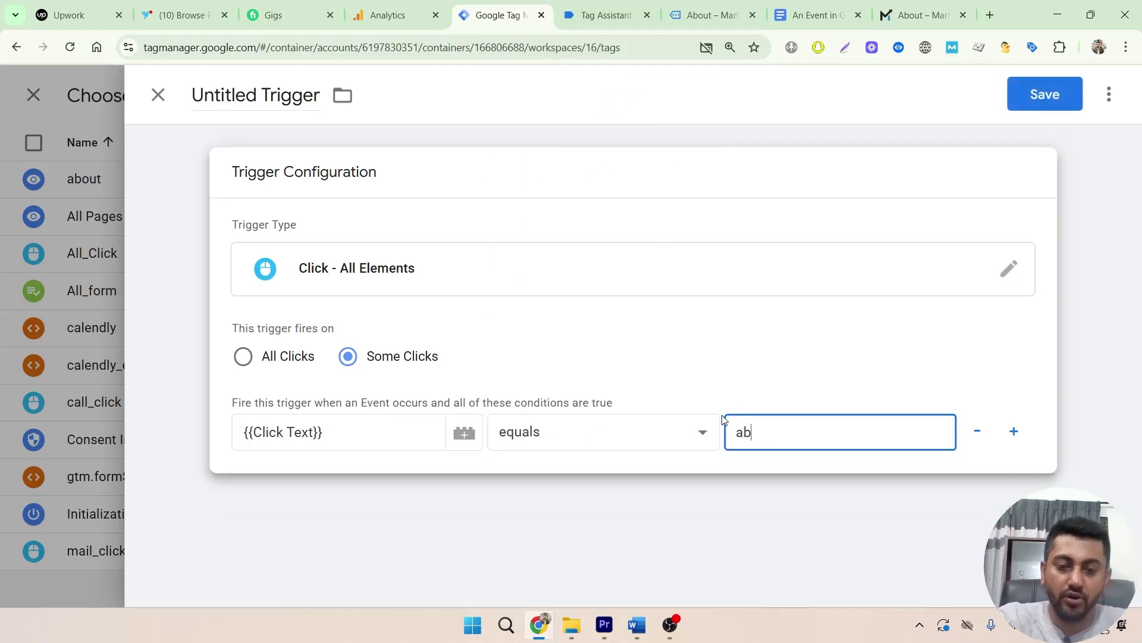
{"action": "type", "text": "out"}
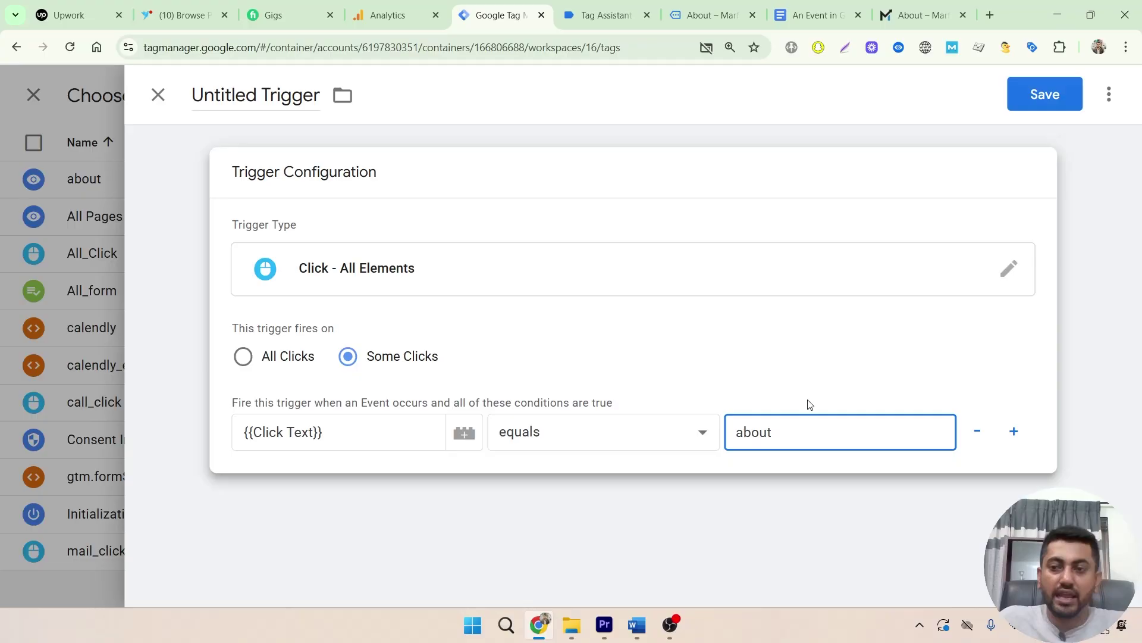
Add a second firing condition to the trigger that uses the Click URL variable.
{"action": "left_click", "coordinate": [1014, 431]}
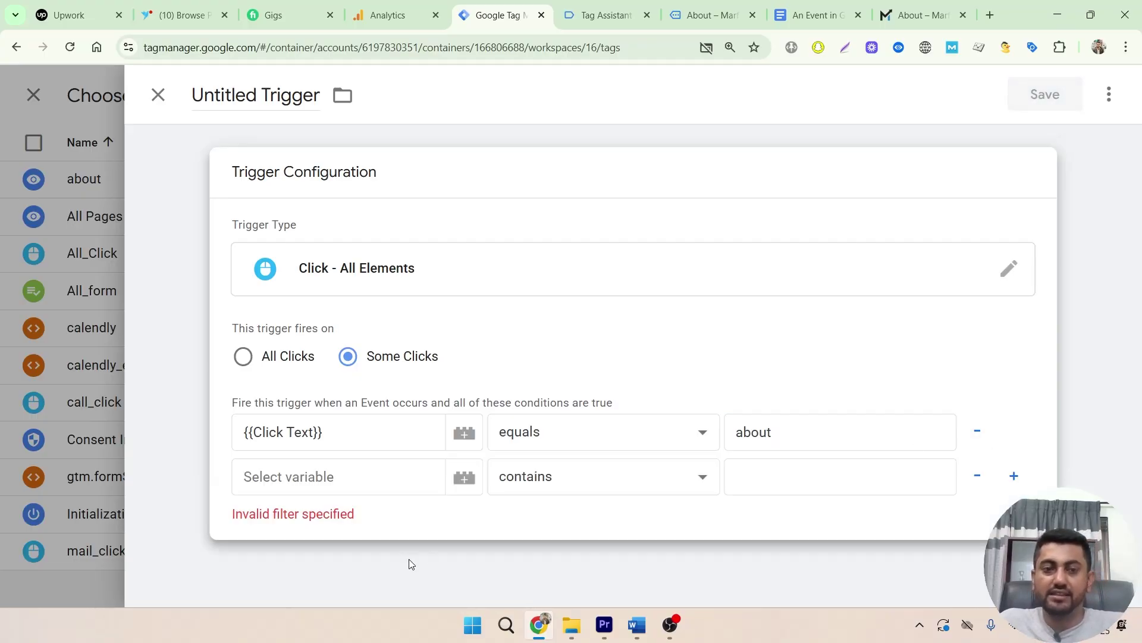
{"action": "left_click", "coordinate": [316, 476]}
{"action": "scroll", "coordinate": [331, 487], "scroll_direction": "down", "scroll_amount": 3}
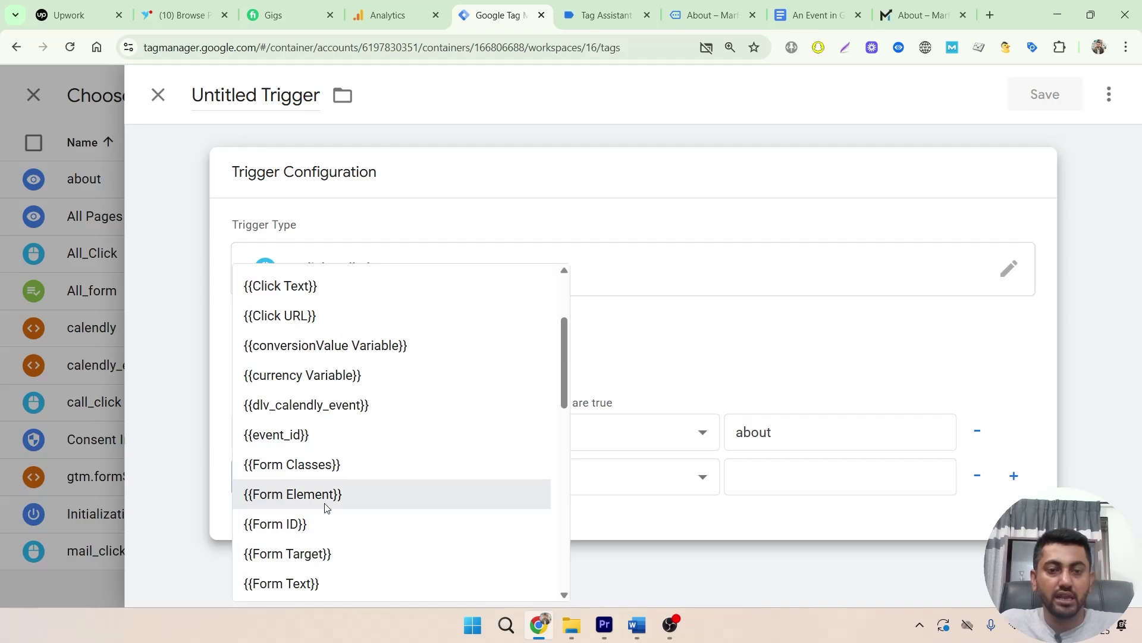
{"action": "left_click", "coordinate": [316, 320]}
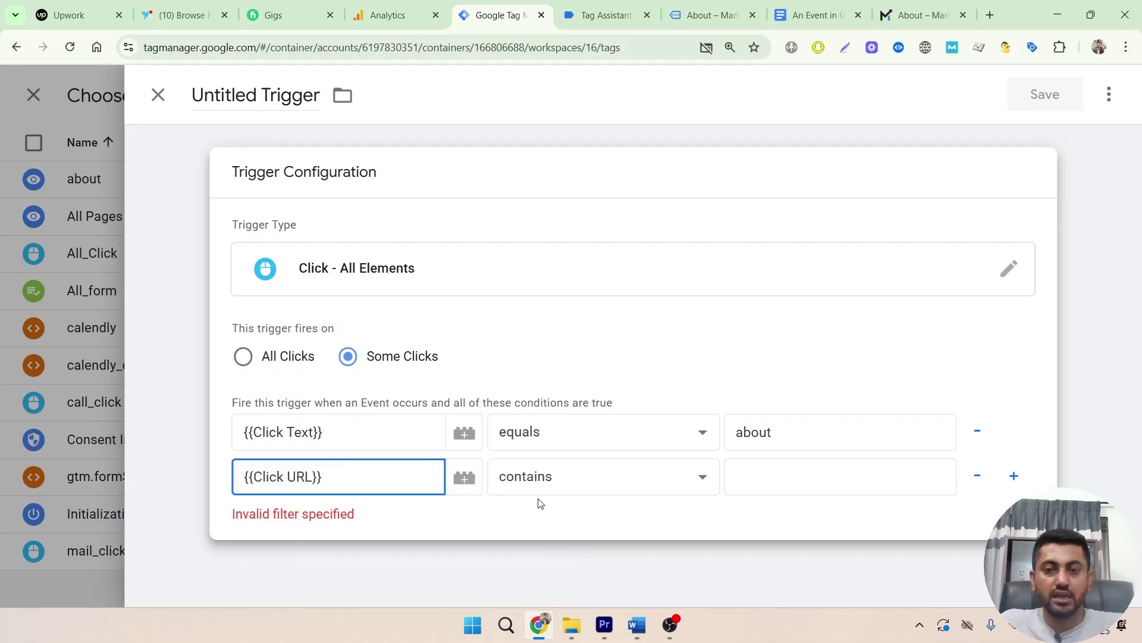
{"action": "left_click", "coordinate": [598, 15]}
{"action": "left_click_drag", "start_coordinate": [523, 515], "coordinate": [676, 515]}
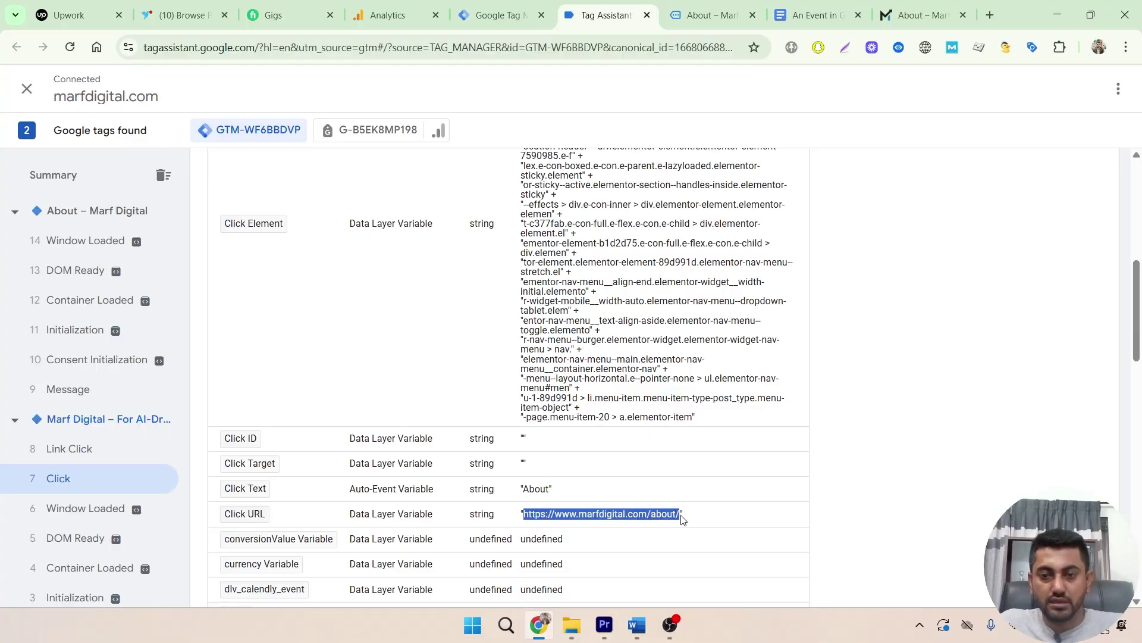
{"action": "right_click", "coordinate": [659, 517]}
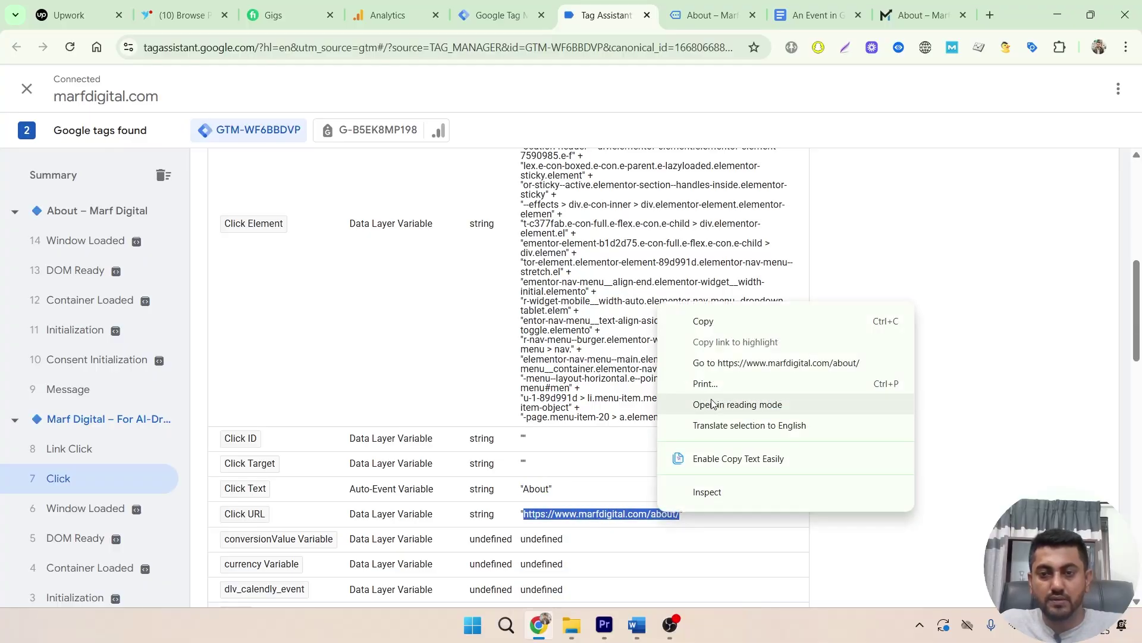
{"action": "left_click", "coordinate": [701, 318]}
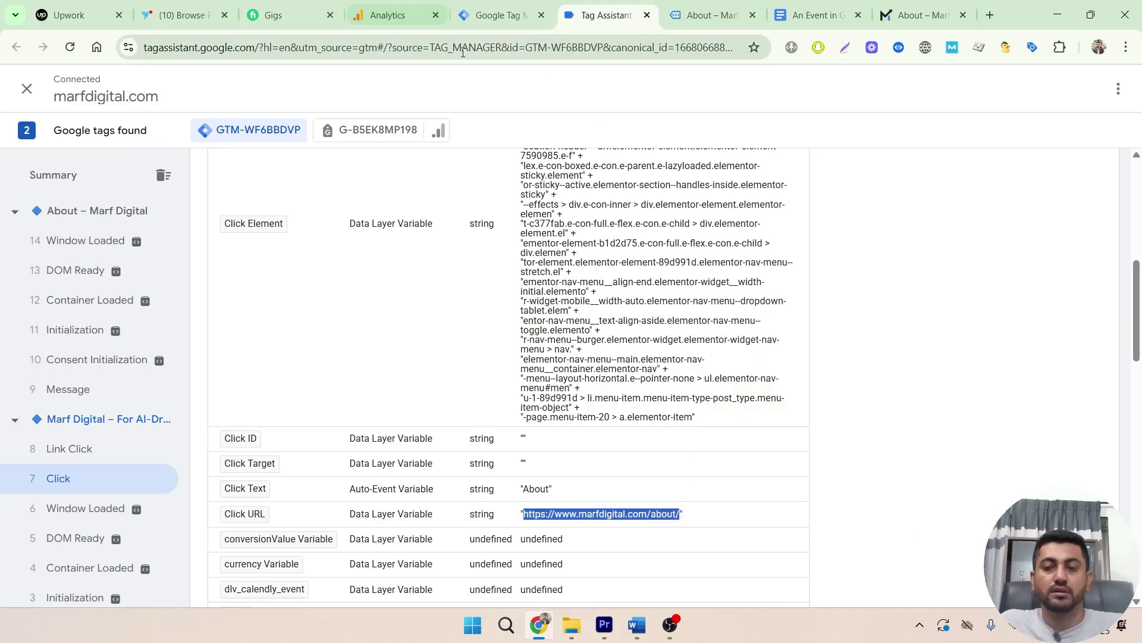
{"action": "left_click", "coordinate": [486, 16]}
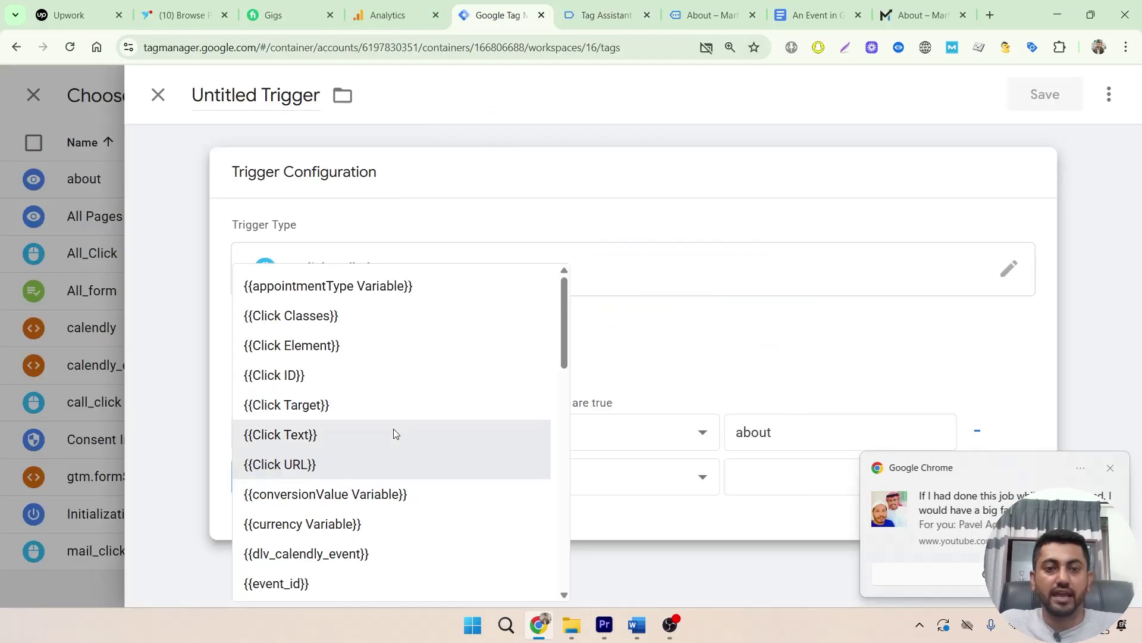
{"action": "left_click", "coordinate": [815, 354]}
{"action": "left_click", "coordinate": [740, 480]}
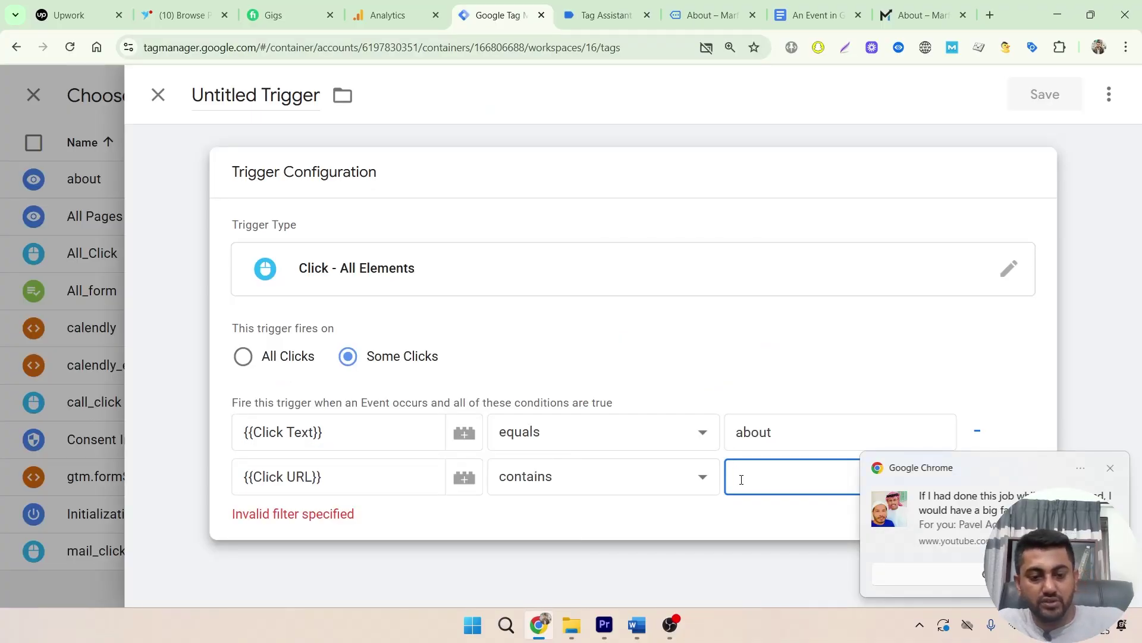
{"action": "key", "text": "ctrl+v"}
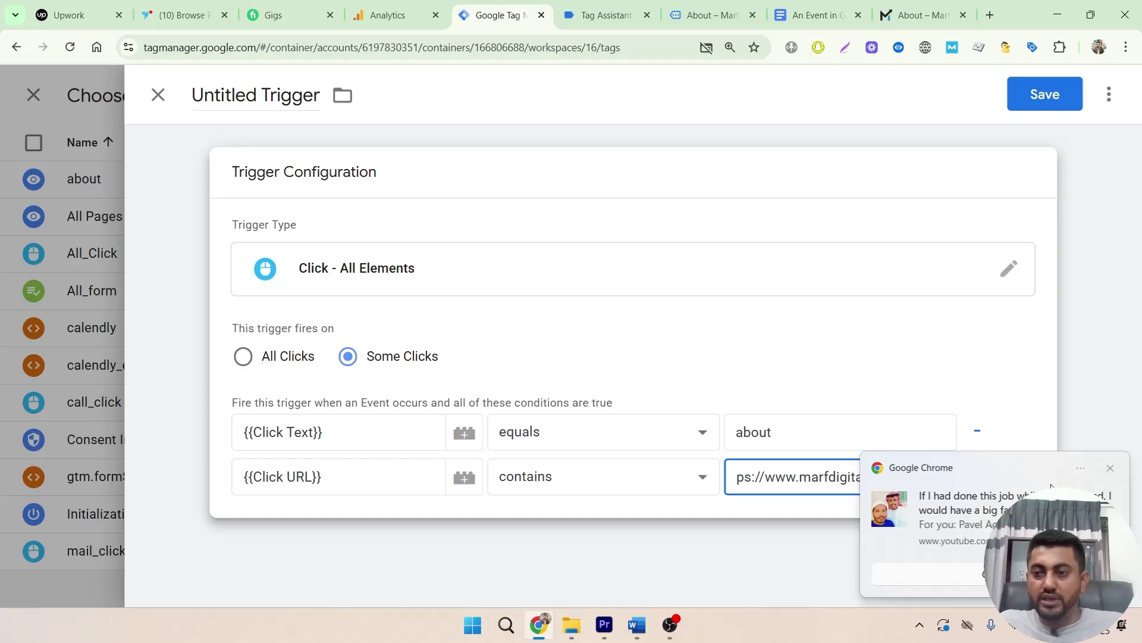
{"action": "left_click", "coordinate": [1111, 470]}
{"action": "left_click", "coordinate": [755, 488]}
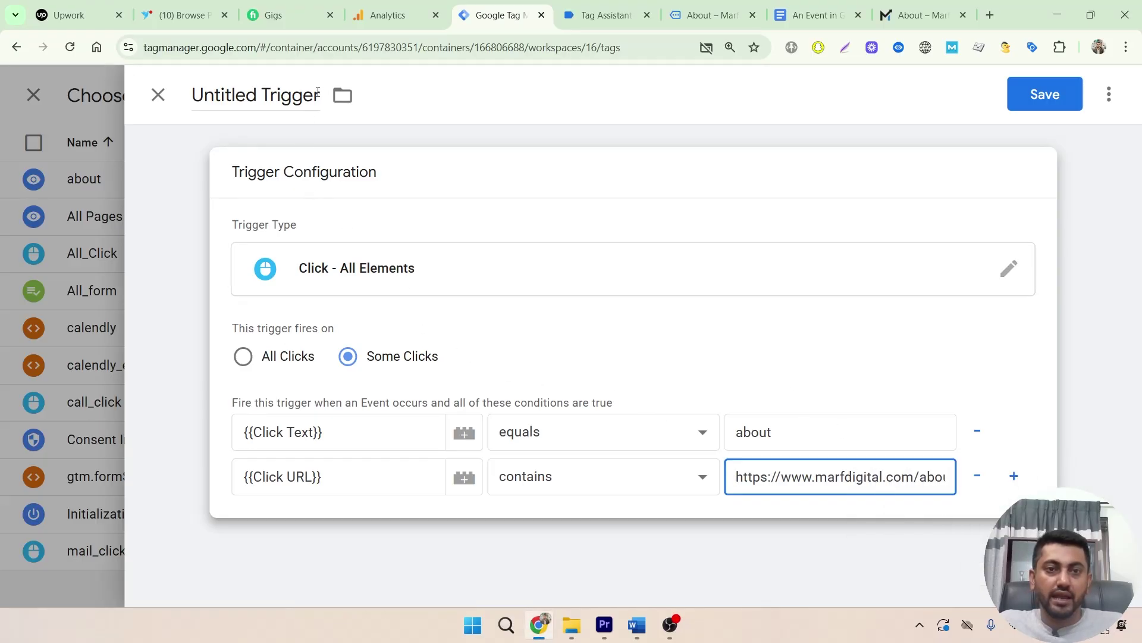
Name the trigger nav_about and save it to the tag.
{"action": "left_click_drag", "start_coordinate": [320, 92], "coordinate": [184, 98]}
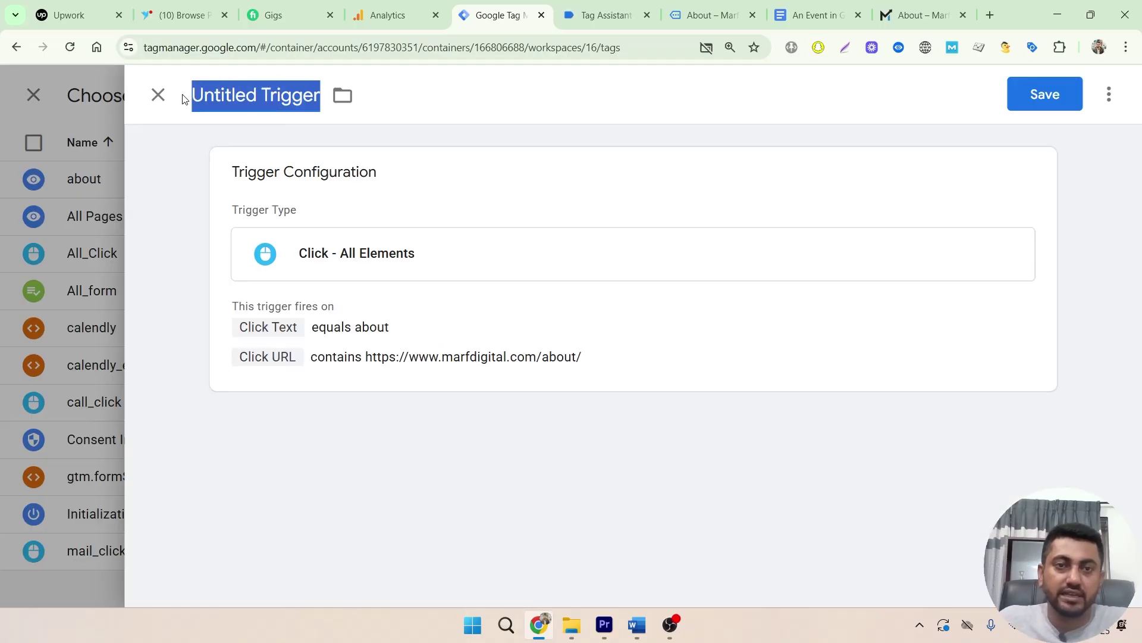
{"action": "key", "text": "BackSpace"}
{"action": "type", "text": "n"}
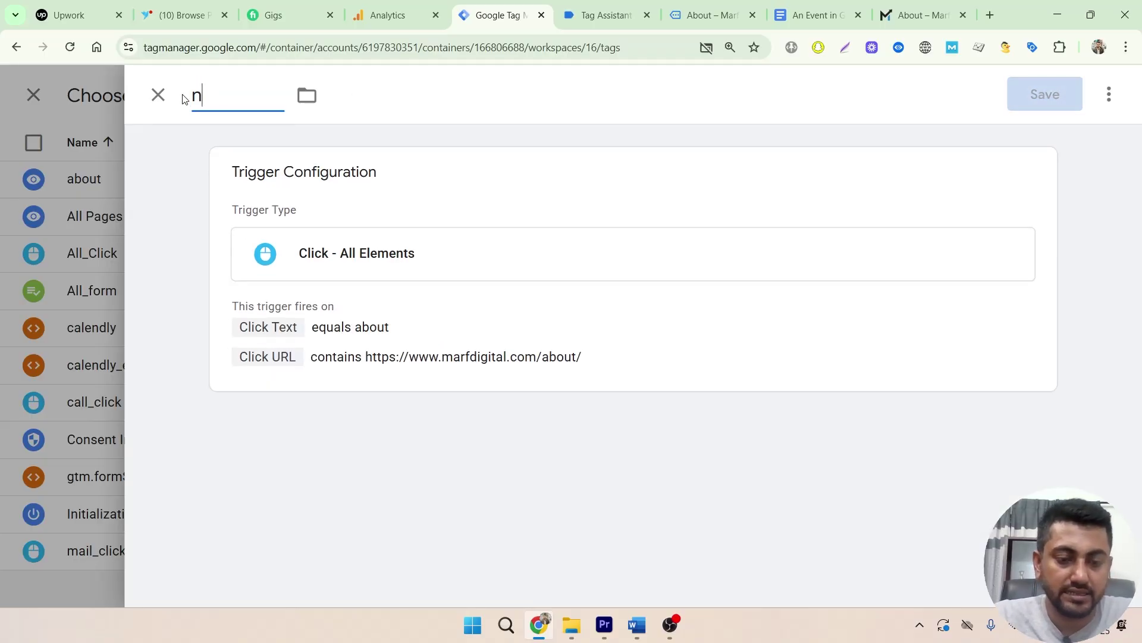
{"action": "type", "text": "av_ab"}
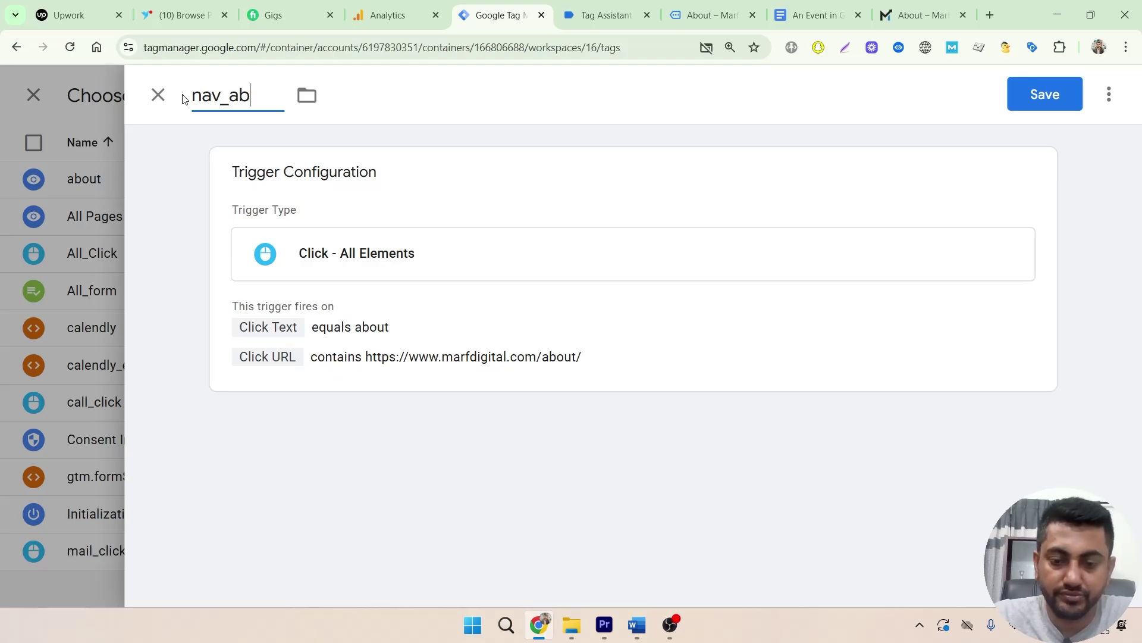
{"action": "type", "text": "out"}
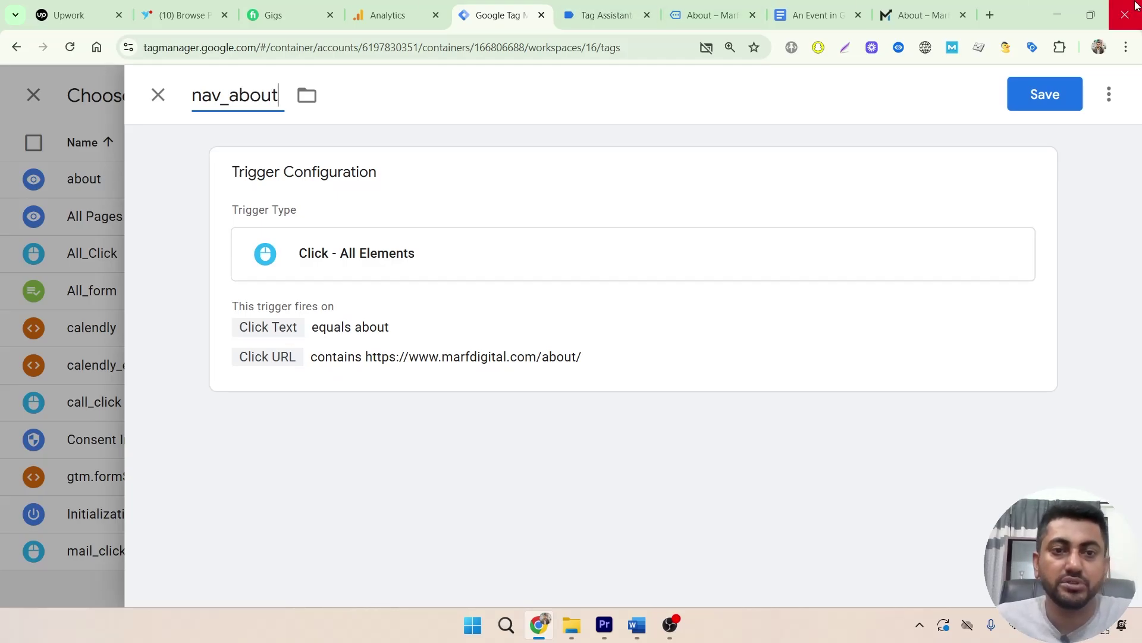
{"action": "left_click", "coordinate": [1059, 97]}
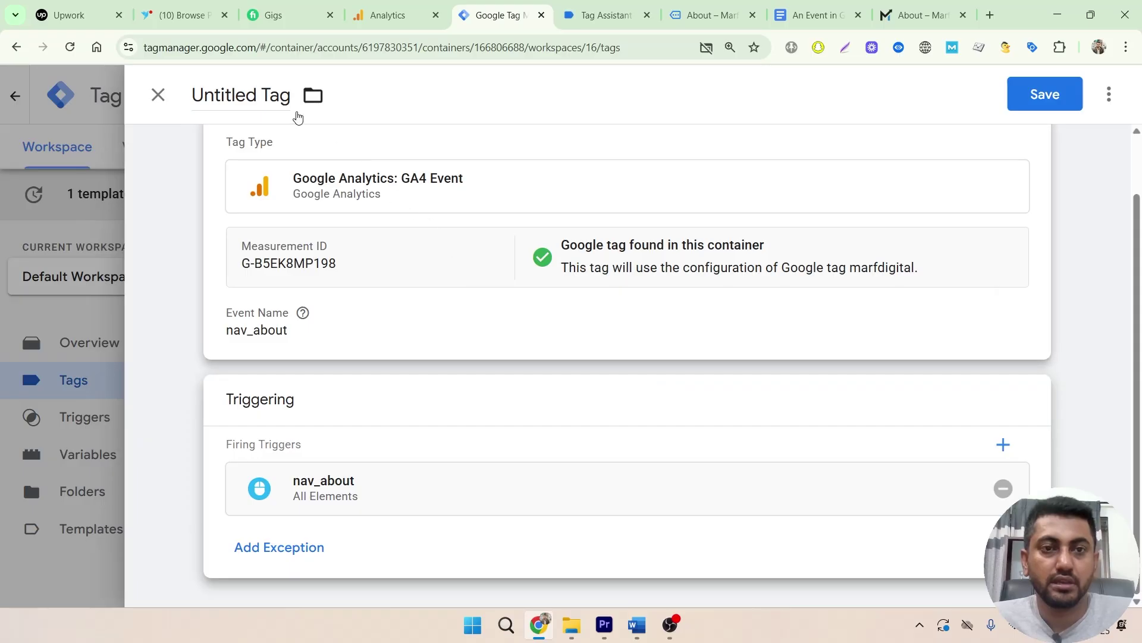
Name the tag GA4_nav_about and save it.
{"action": "left_click_drag", "start_coordinate": [291, 96], "coordinate": [184, 107]}
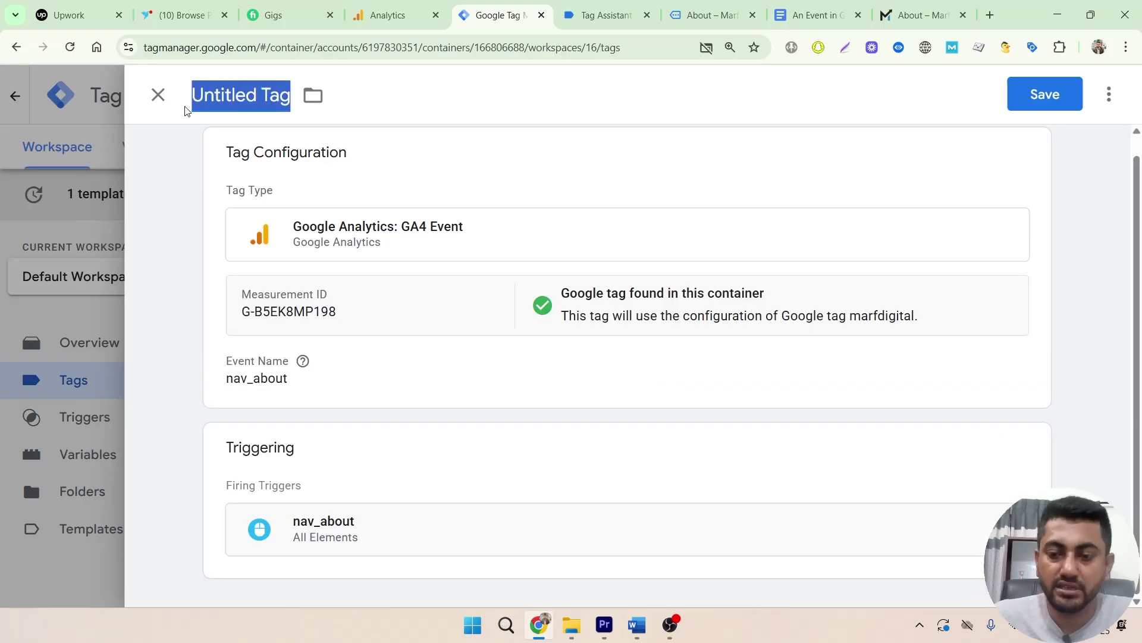
{"action": "key", "text": "BackSpace"}
{"action": "type", "text": "GA$"}
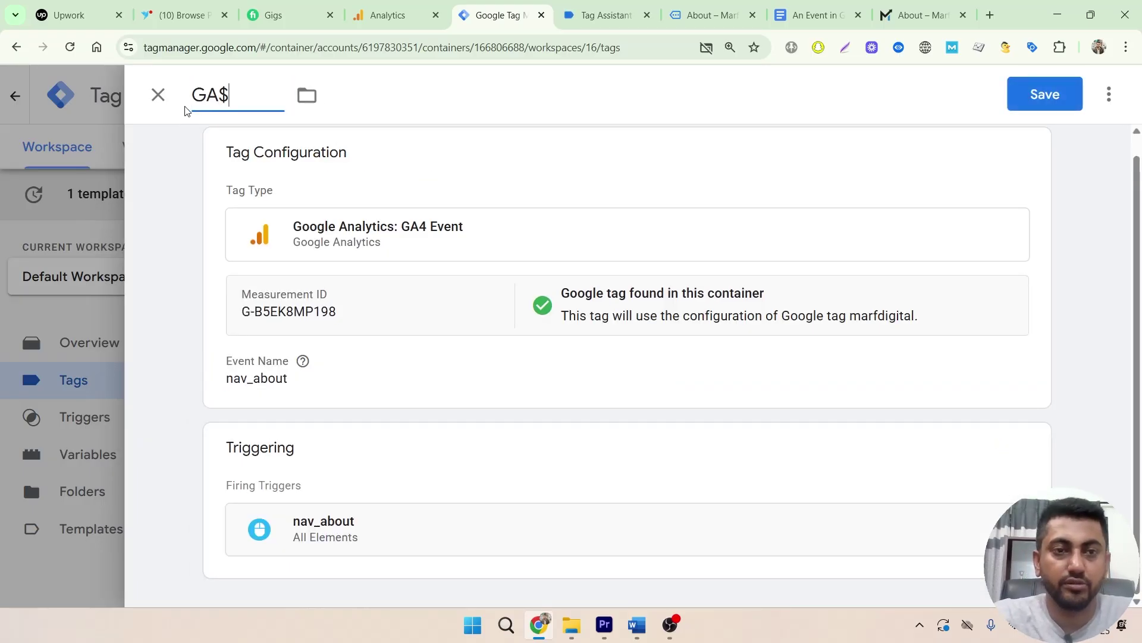
{"action": "key", "text": "BackSpace"}
{"action": "type", "text": "4"}
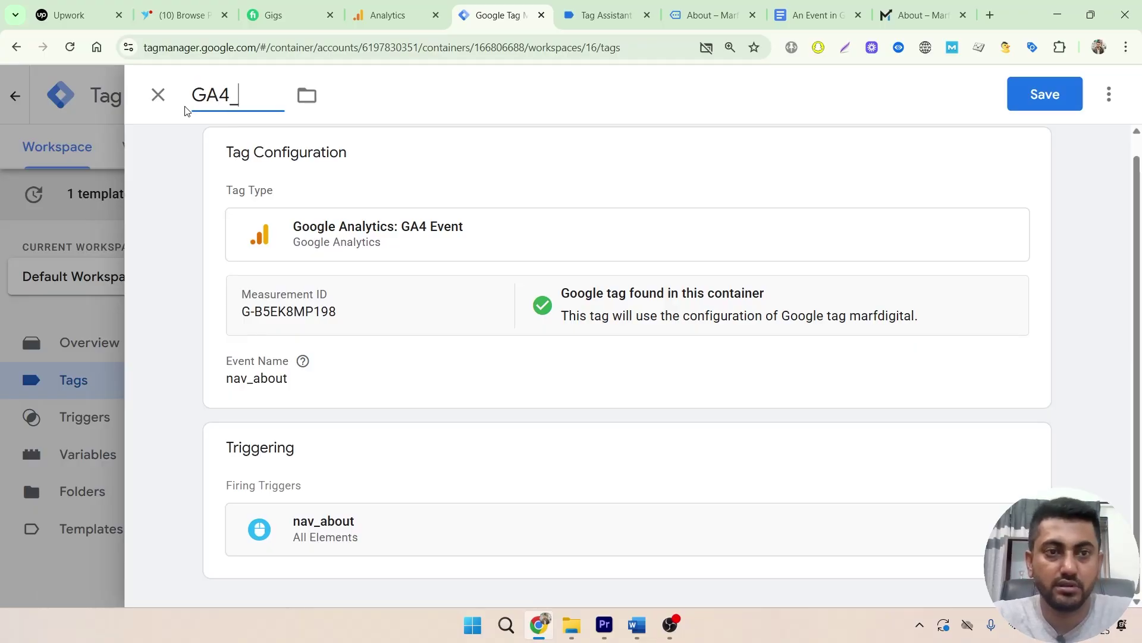
{"action": "type", "text": "_nav_"}
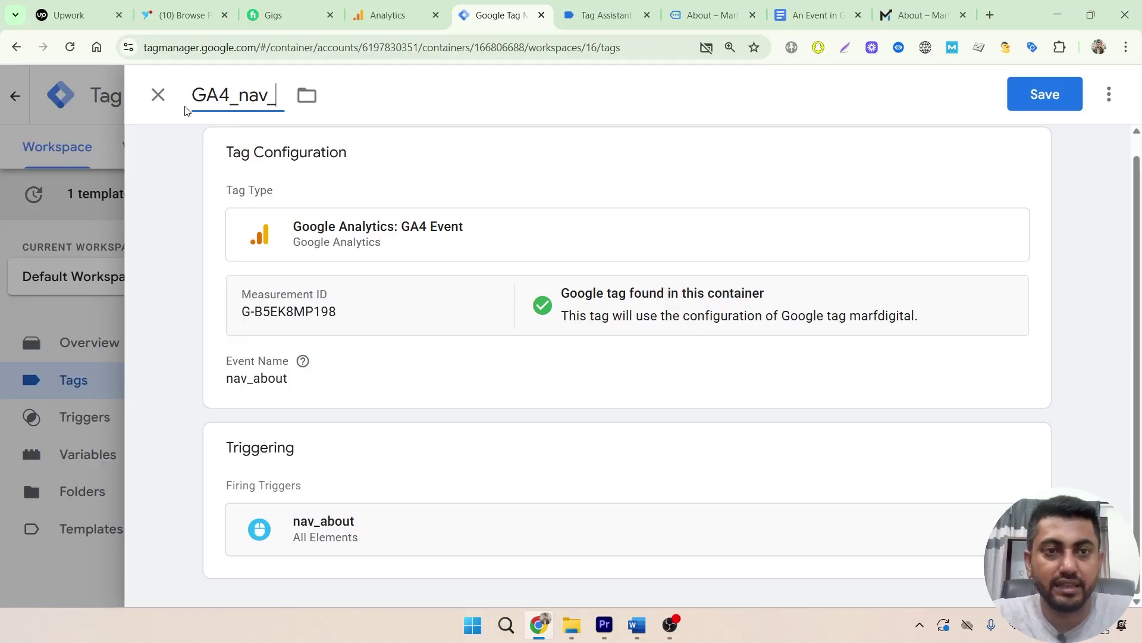
{"action": "type", "text": "about"}
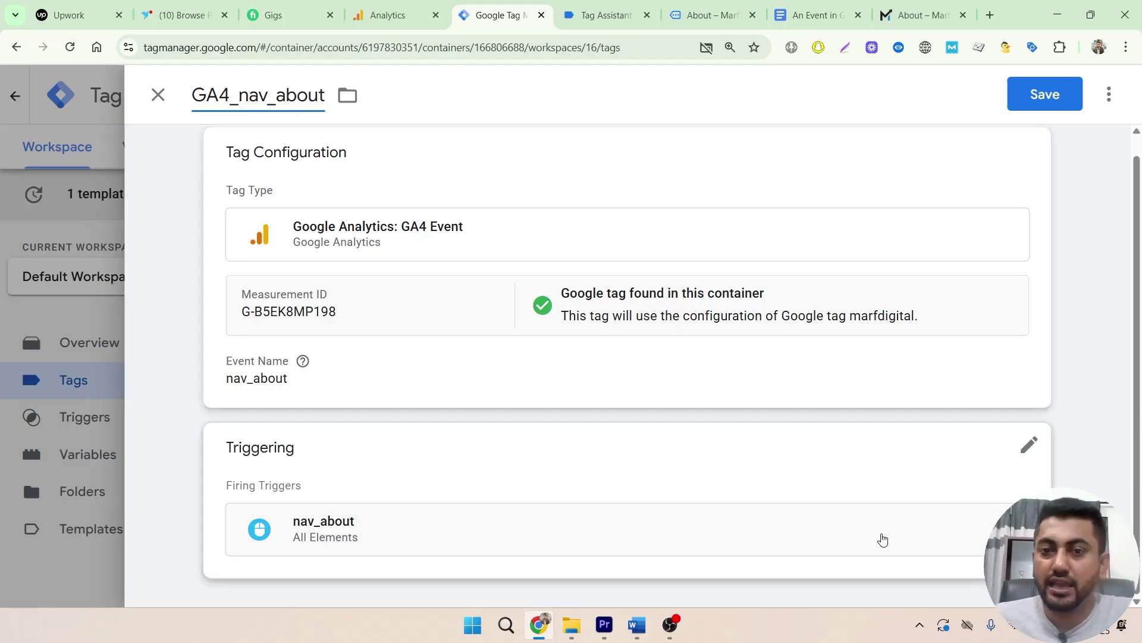
{"action": "left_click", "coordinate": [1063, 107]}
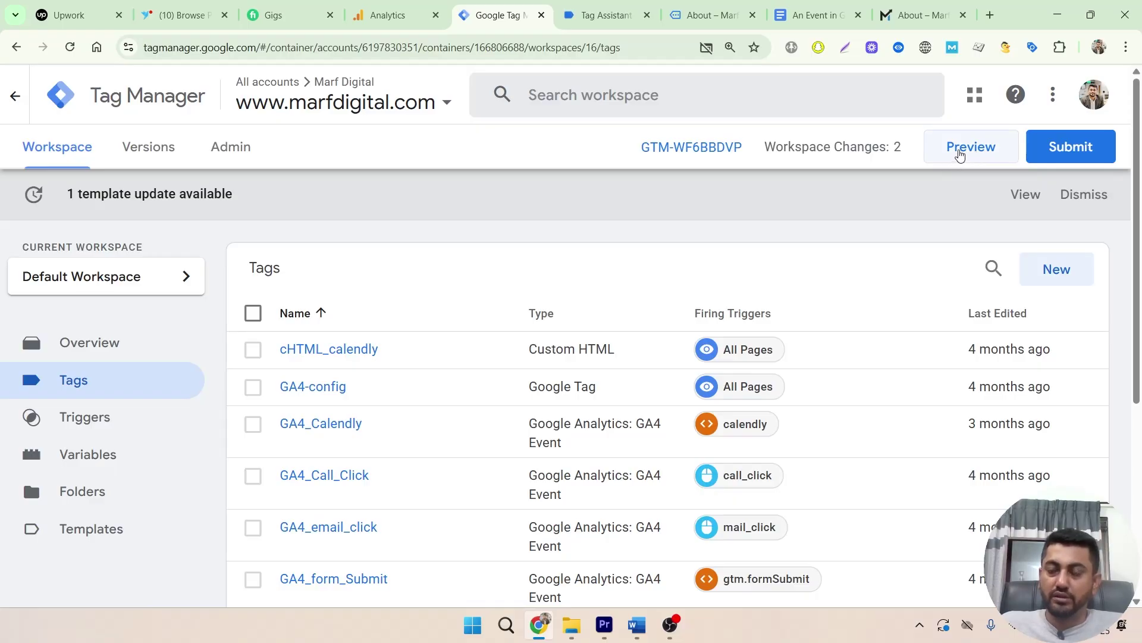
Preview the container on marfdigital.com in Tag Assistant and examine the GA4_nav_about tag's details under the Click event.
{"action": "left_click", "coordinate": [963, 153]}
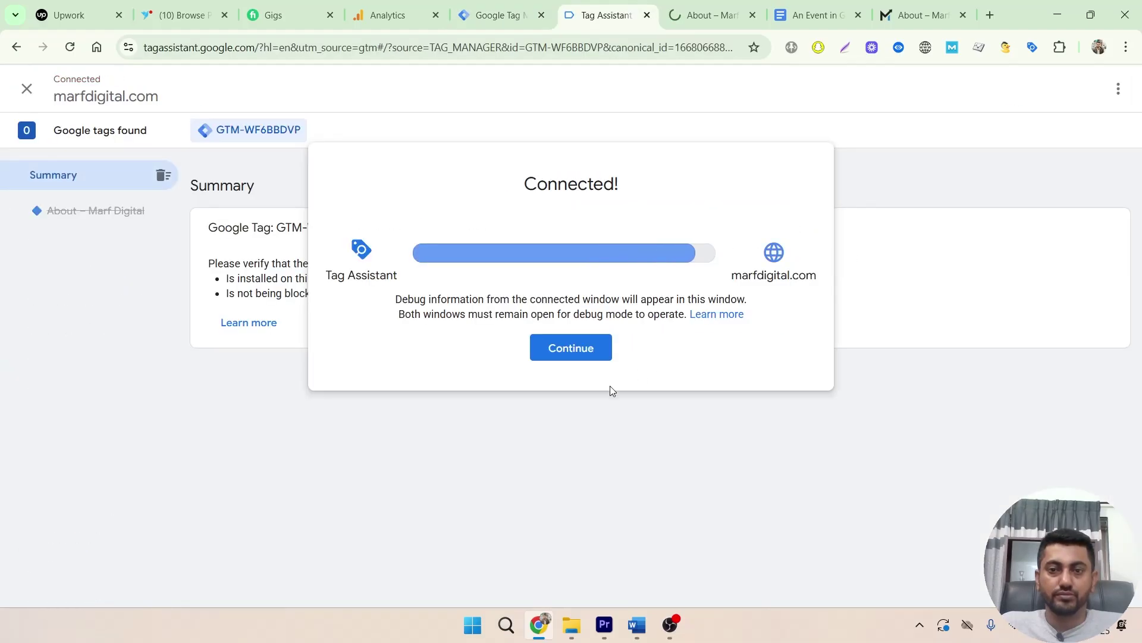
{"action": "left_click", "coordinate": [573, 359]}
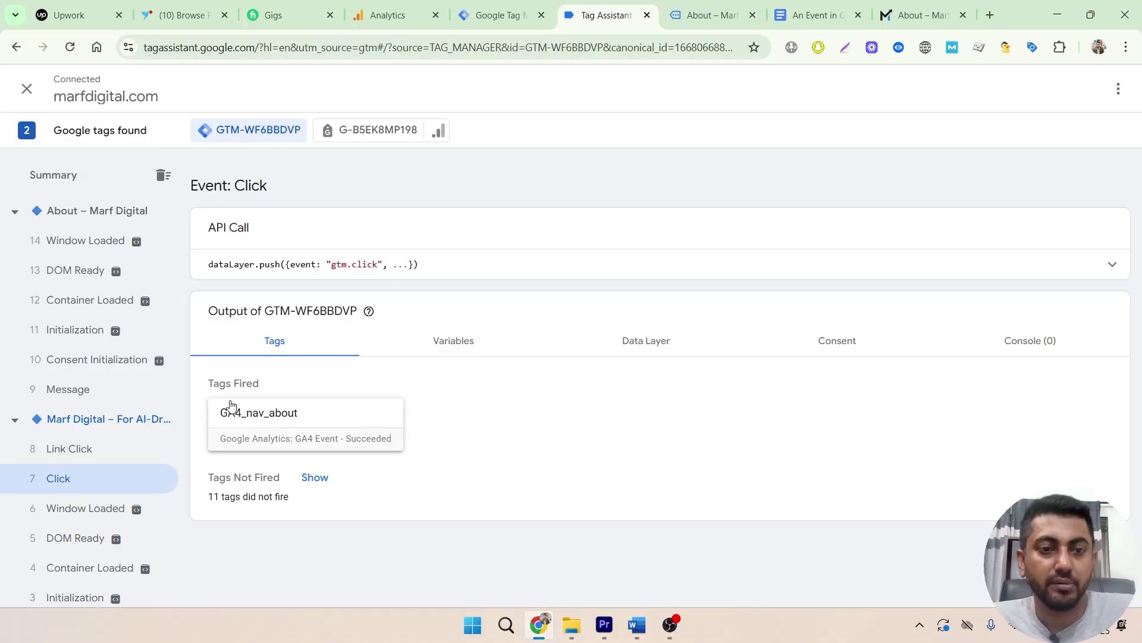
{"action": "left_click", "coordinate": [293, 433]}
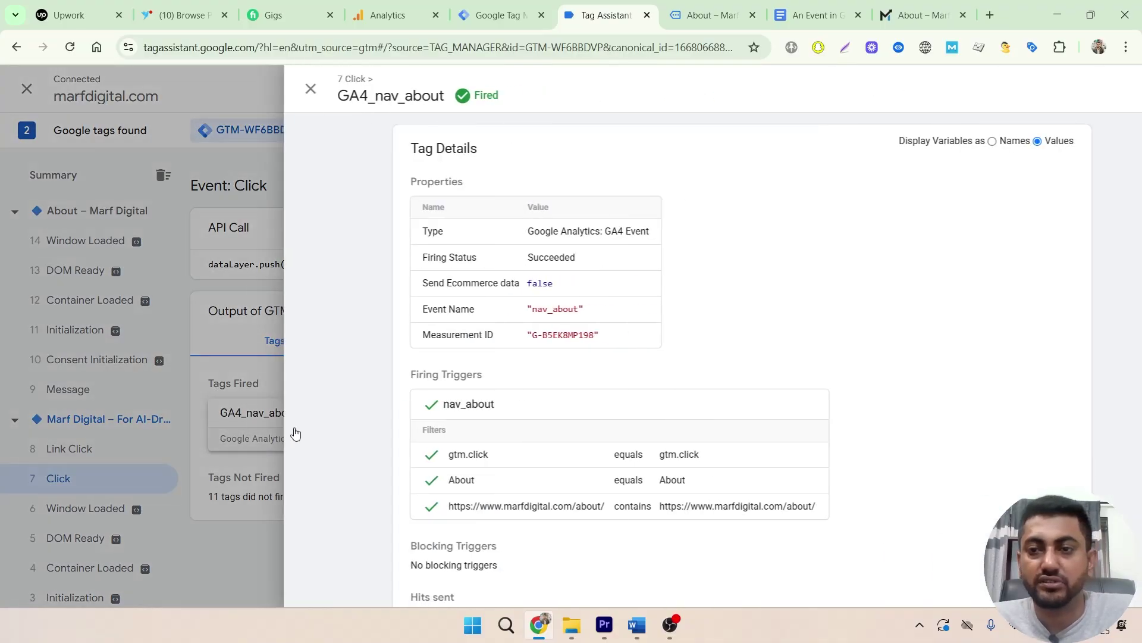
{"action": "scroll", "coordinate": [722, 323], "scroll_direction": "down", "scroll_amount": 2}
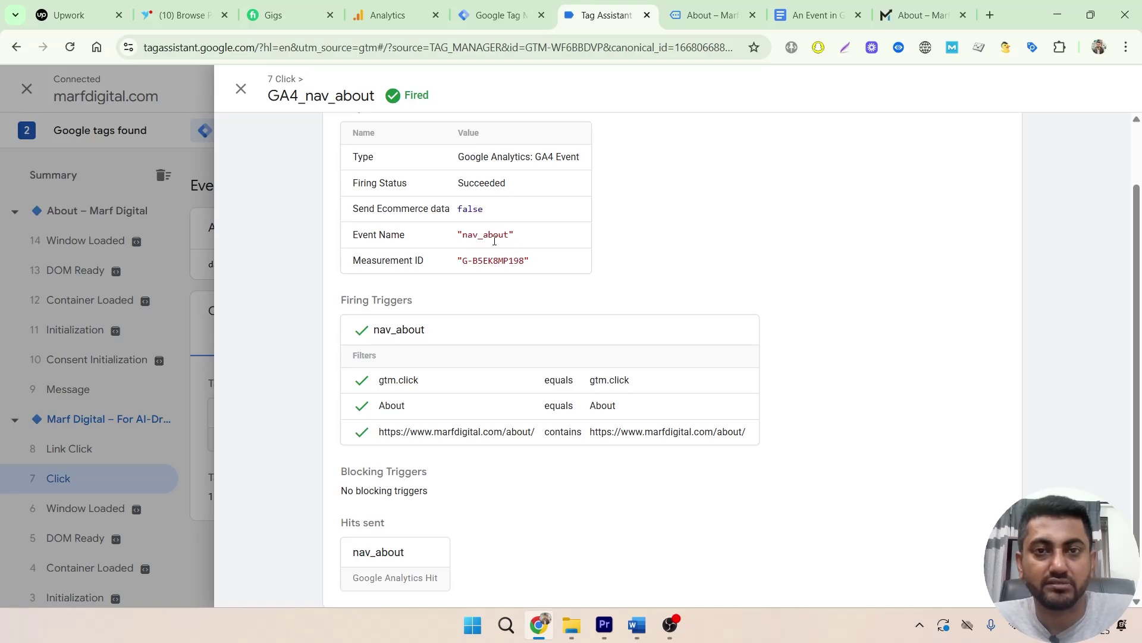
Switch to Google Analytics, close the web stream details and open the MarfDigital-GA4 property's reports.
{"action": "left_click", "coordinate": [381, 15]}
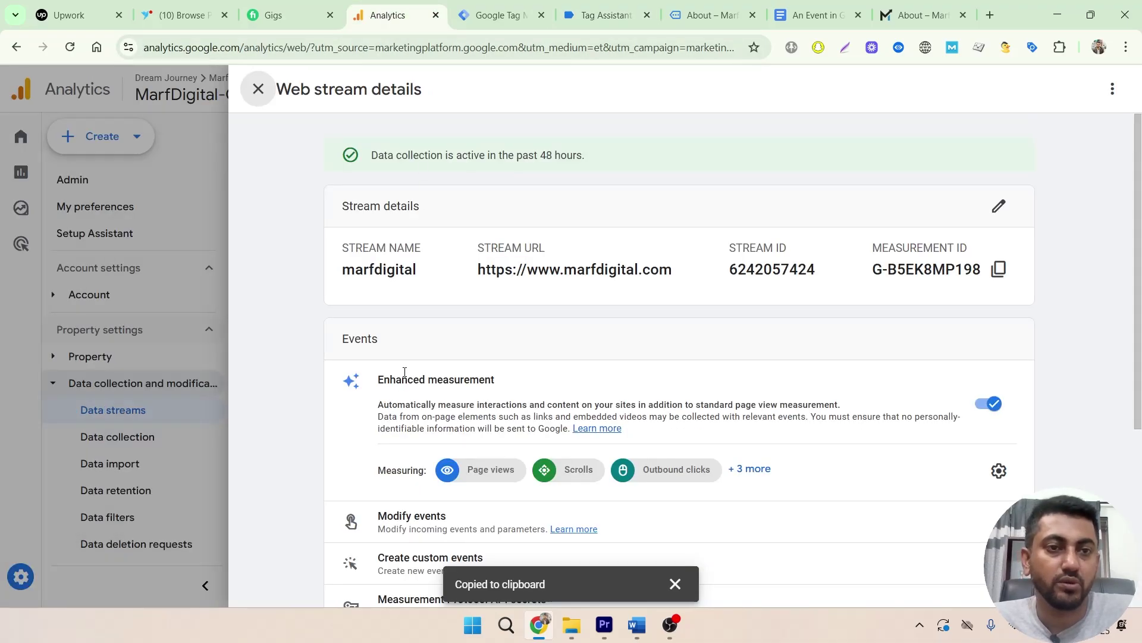
{"action": "left_click", "coordinate": [259, 88]}
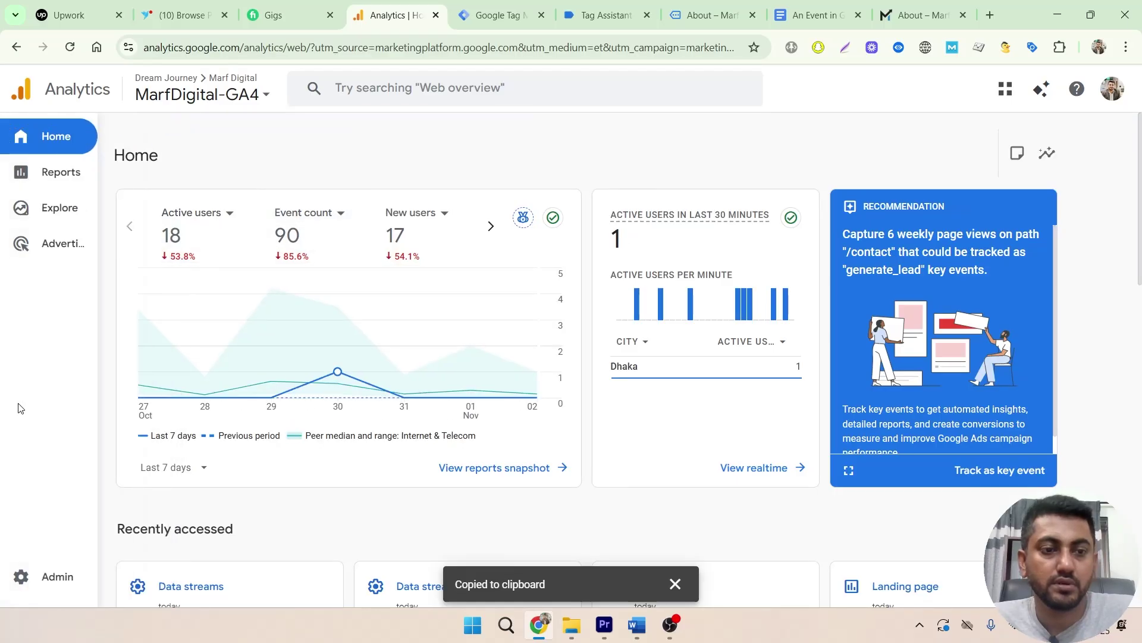
{"action": "left_click", "coordinate": [64, 139]}
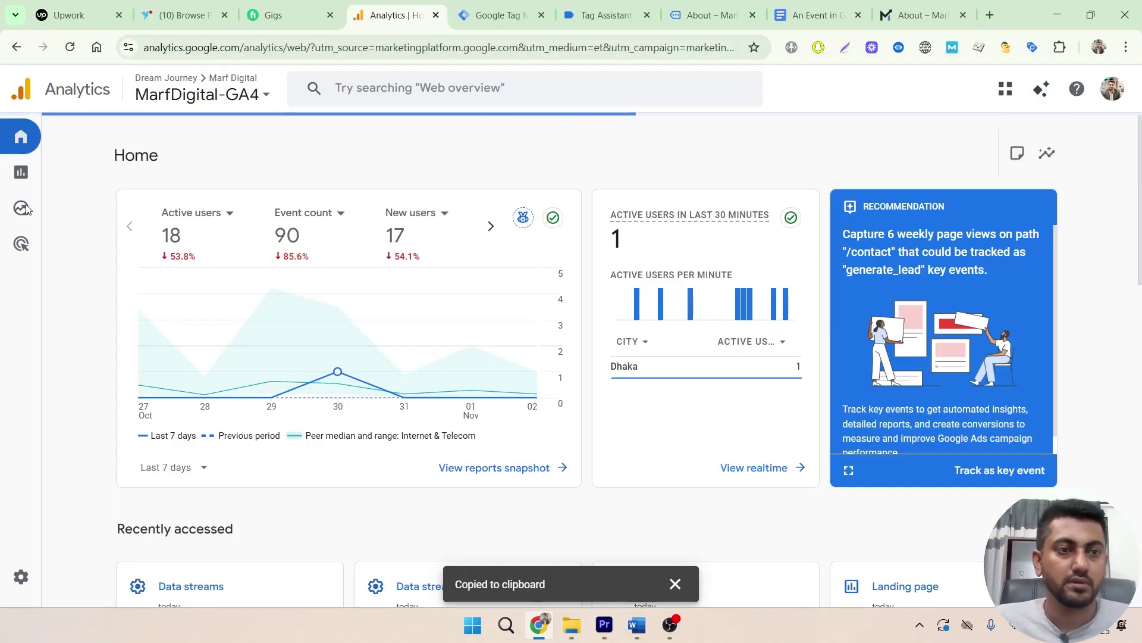
{"action": "left_click", "coordinate": [26, 172]}
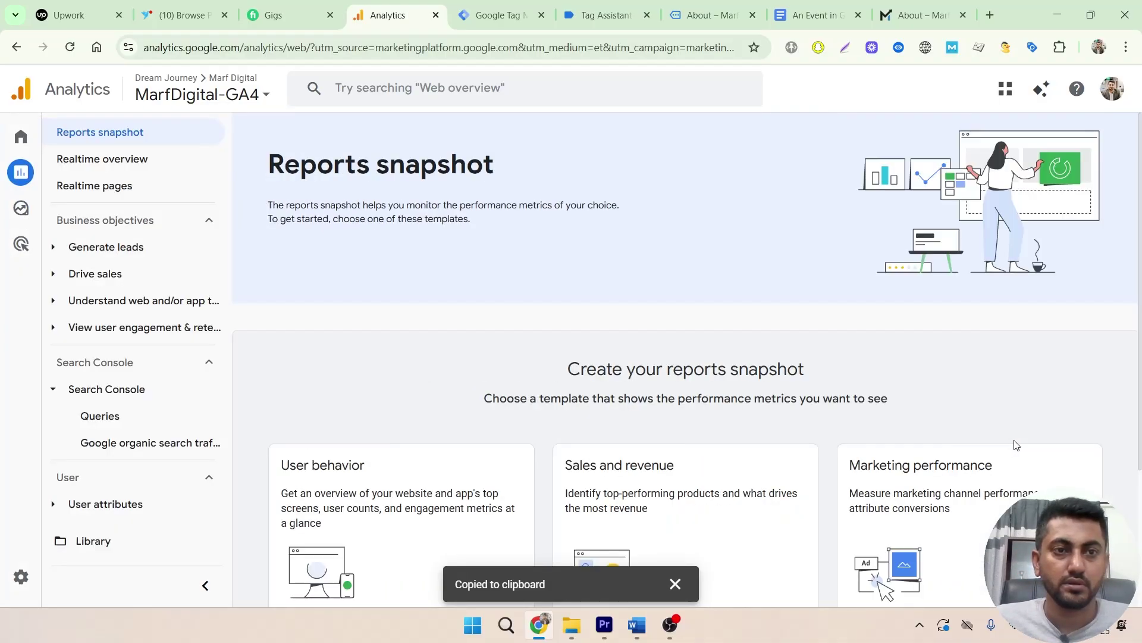
Open the Realtime overview and locate the nav_about event in the Event count by Event name card.
{"action": "left_click", "coordinate": [146, 160]}
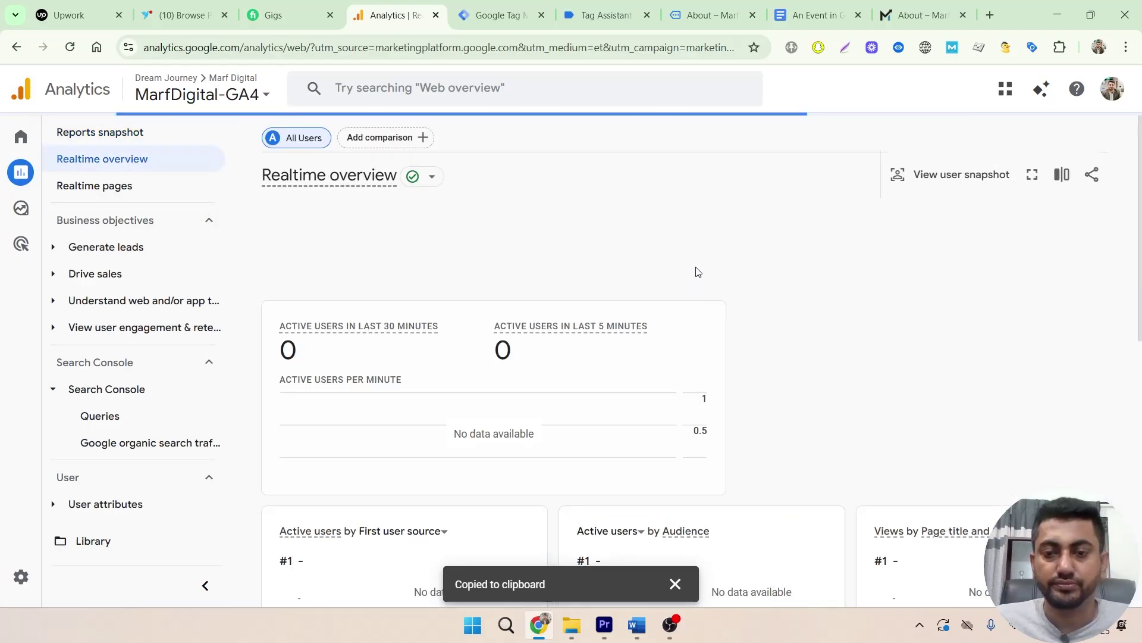
{"action": "scroll", "coordinate": [681, 294], "scroll_direction": "down", "scroll_amount": 2}
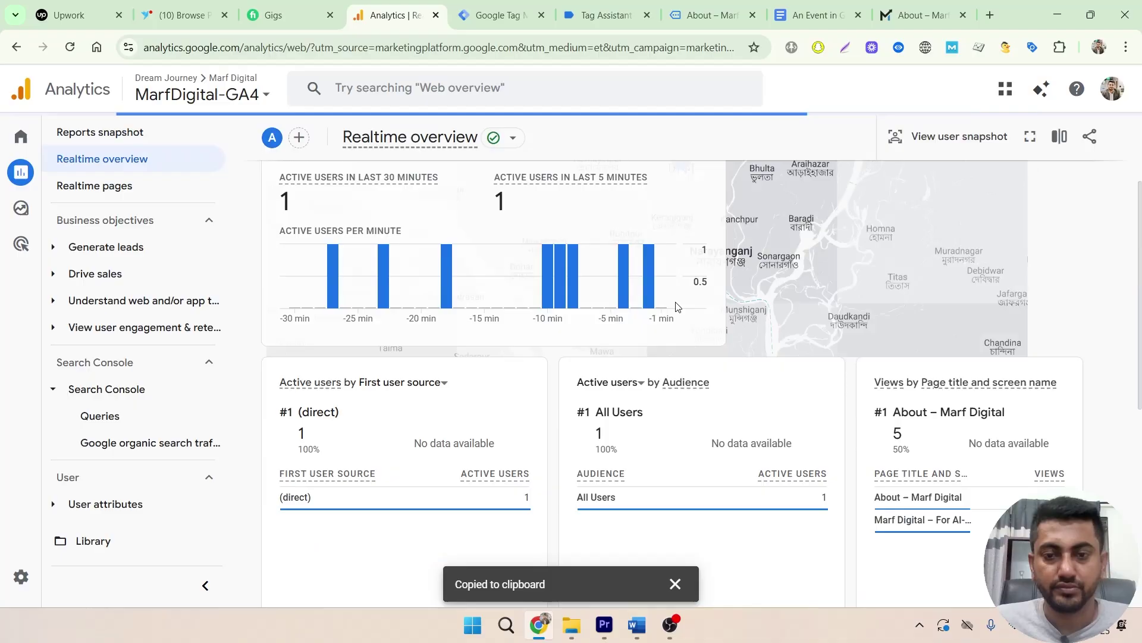
{"action": "scroll", "coordinate": [677, 307], "scroll_direction": "down", "scroll_amount": 5}
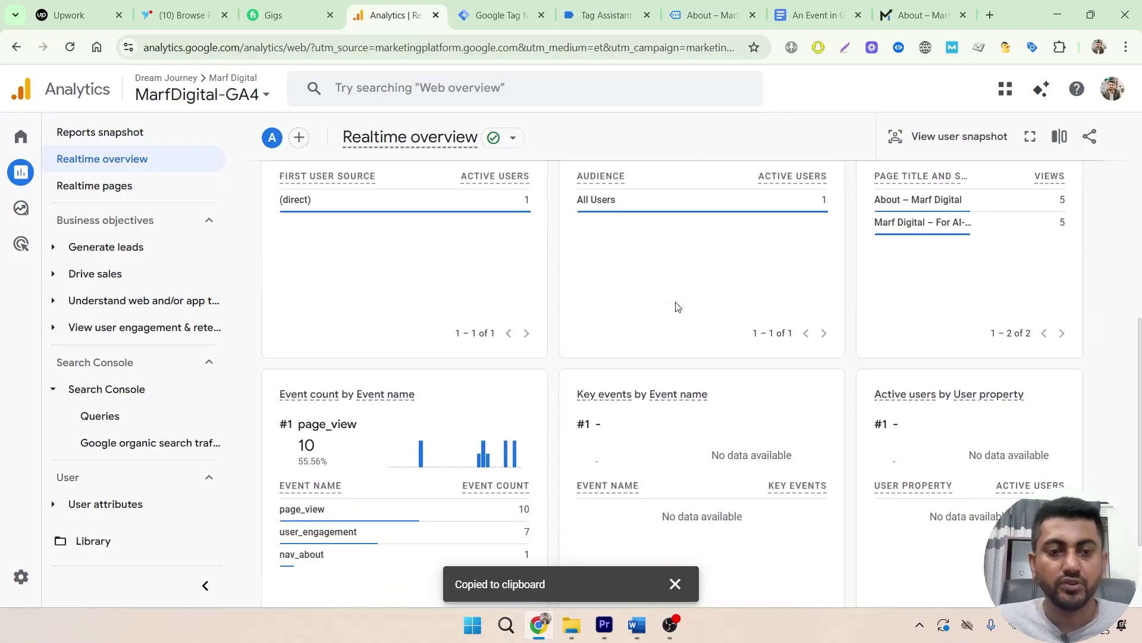
{"action": "scroll", "coordinate": [676, 307], "scroll_direction": "down", "scroll_amount": 2}
{"action": "mouse_move", "coordinate": [296, 430]}
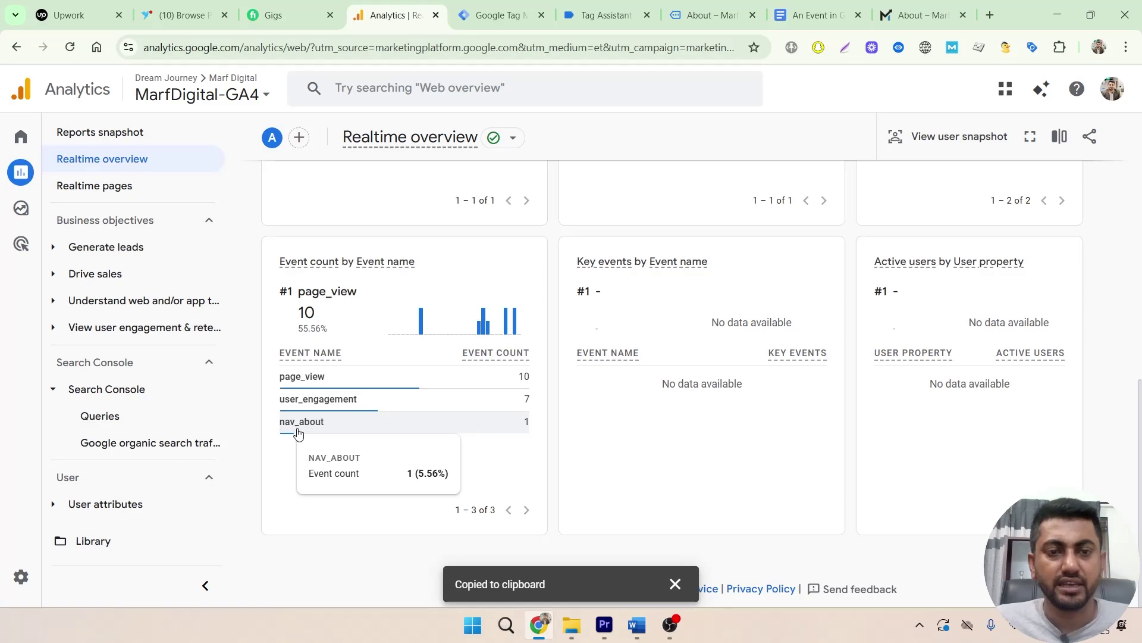
Inspect the nav_about event's parameters, check page_title, and return to the parameter list.
{"action": "left_click", "coordinate": [299, 430]}
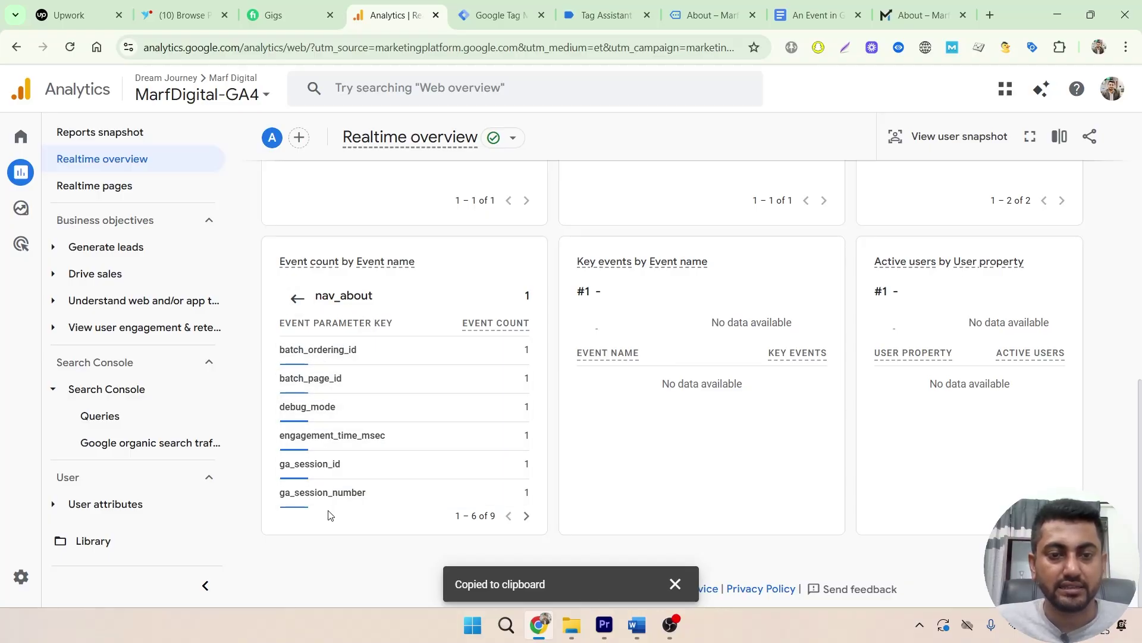
{"action": "left_click", "coordinate": [527, 516]}
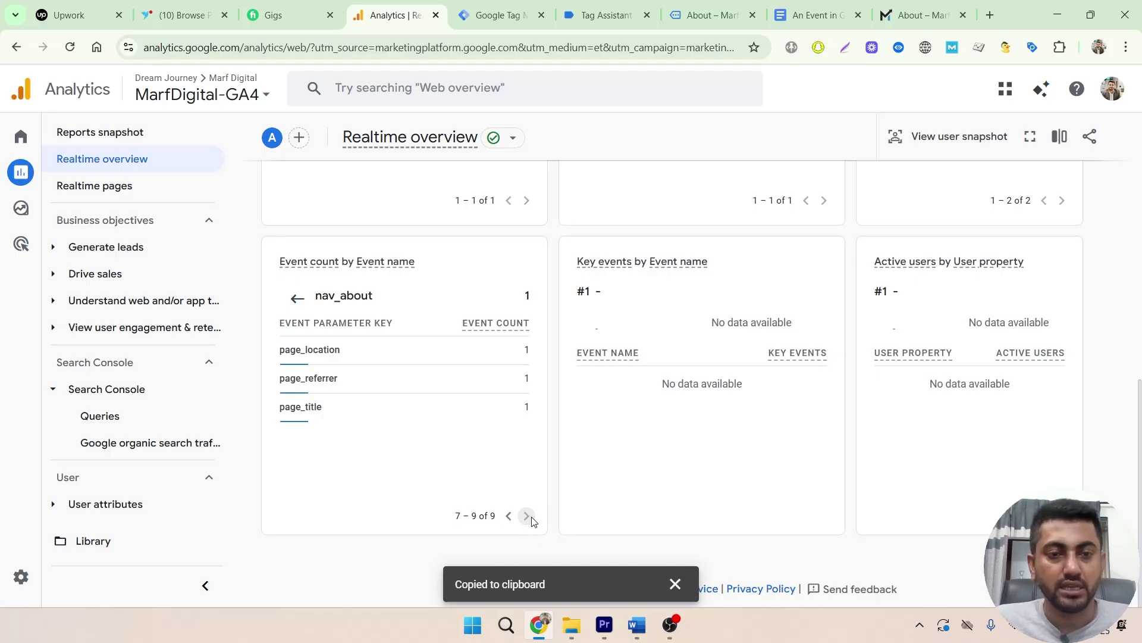
{"action": "left_click", "coordinate": [306, 409]}
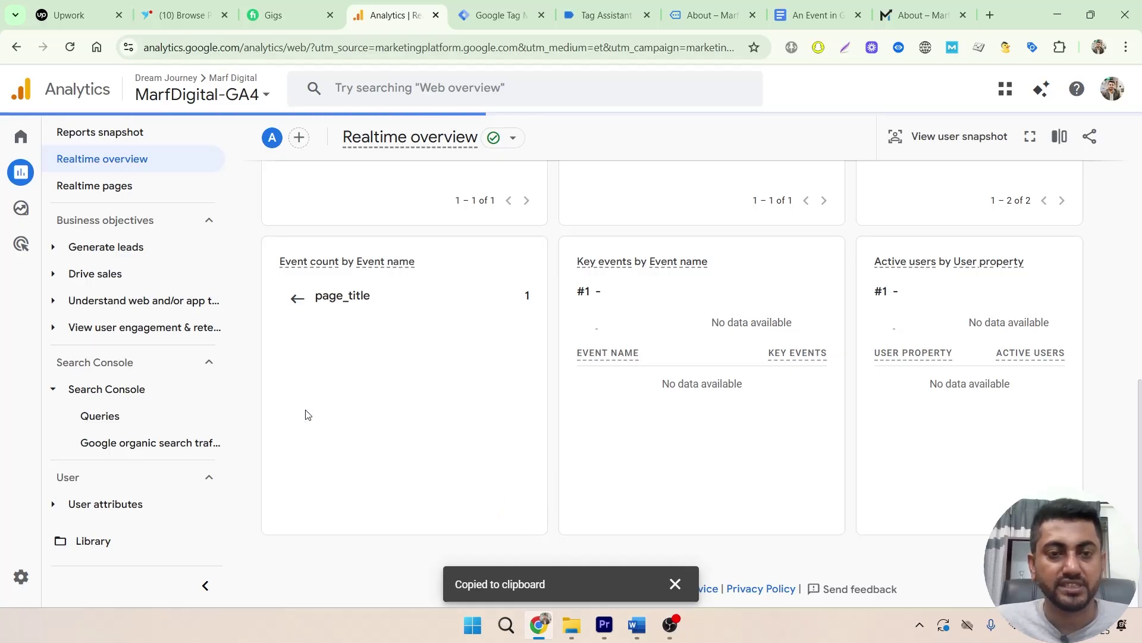
{"action": "left_click", "coordinate": [287, 301]}
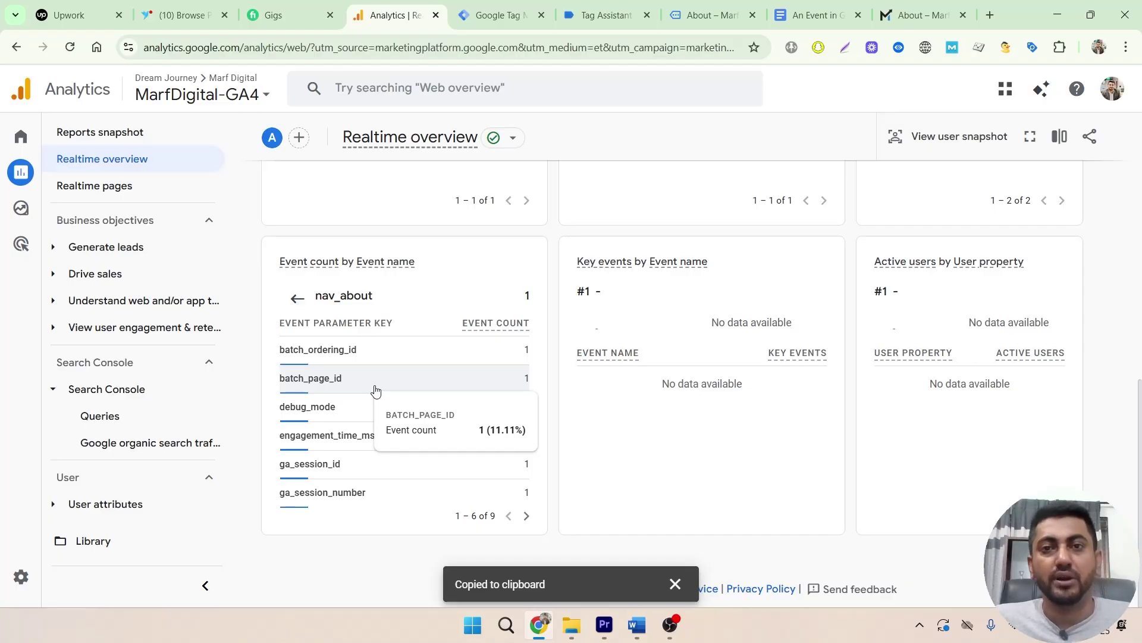
Switch to Google Tag Manager and review the container's built-in and user-defined variables.
{"action": "left_click", "coordinate": [501, 16]}
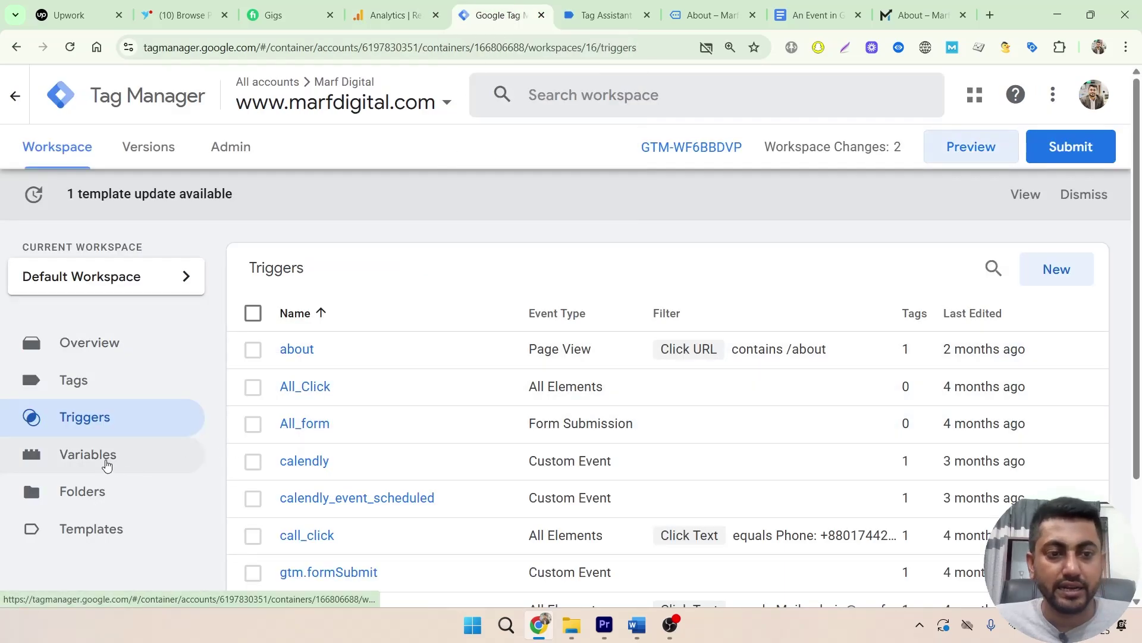
{"action": "left_click", "coordinate": [106, 465]}
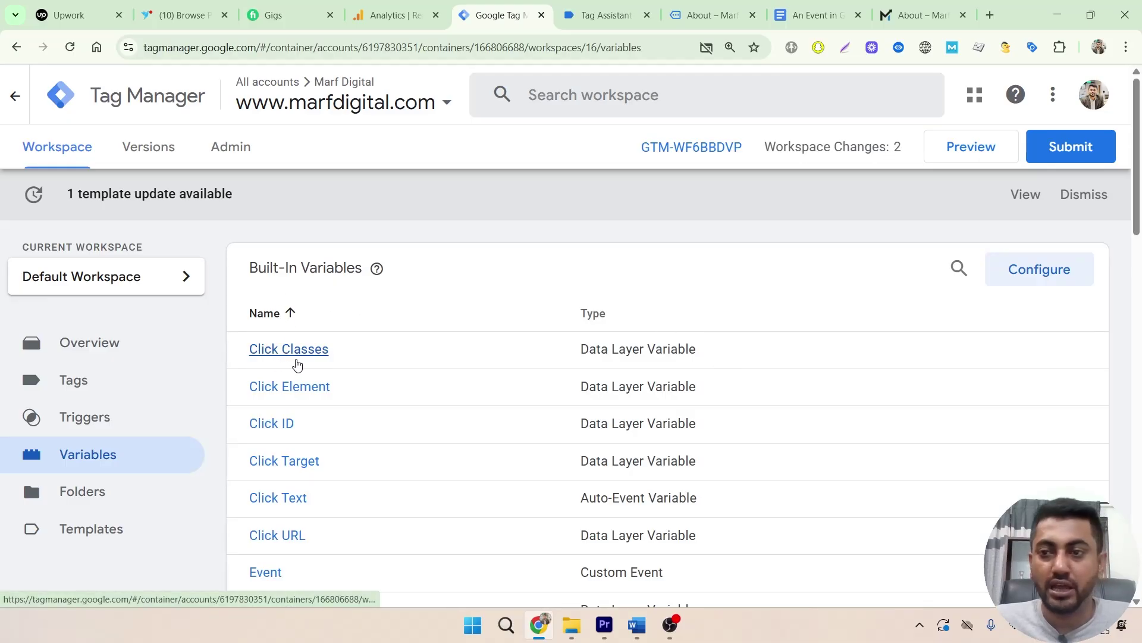
{"action": "scroll", "coordinate": [440, 381], "scroll_direction": "down", "scroll_amount": 10}
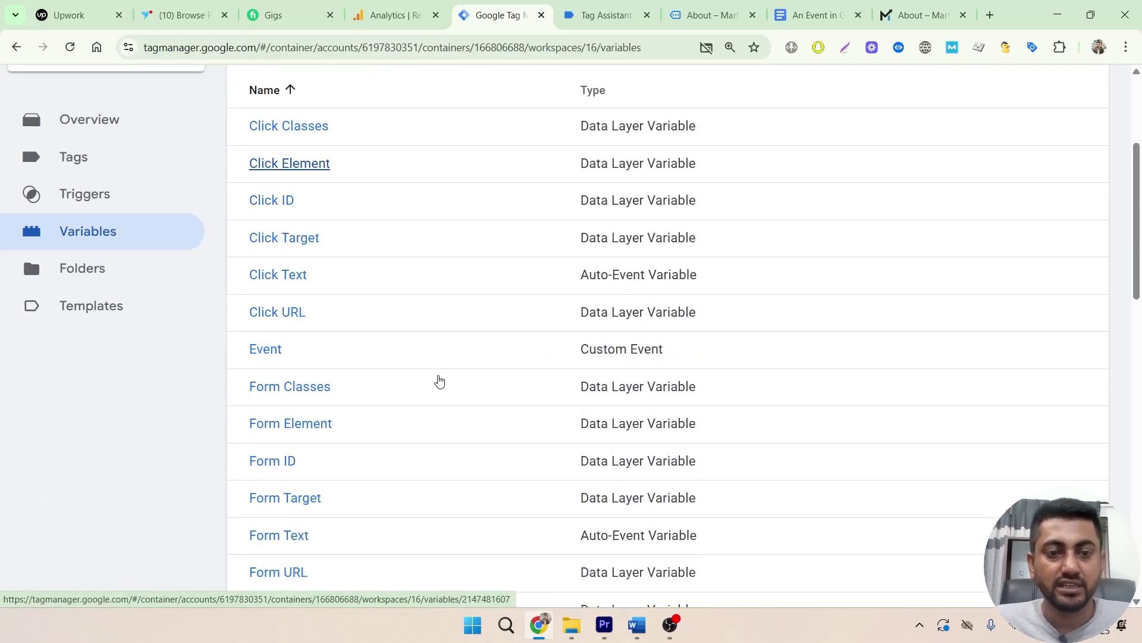
{"action": "scroll", "coordinate": [440, 381], "scroll_direction": "down", "scroll_amount": 4}
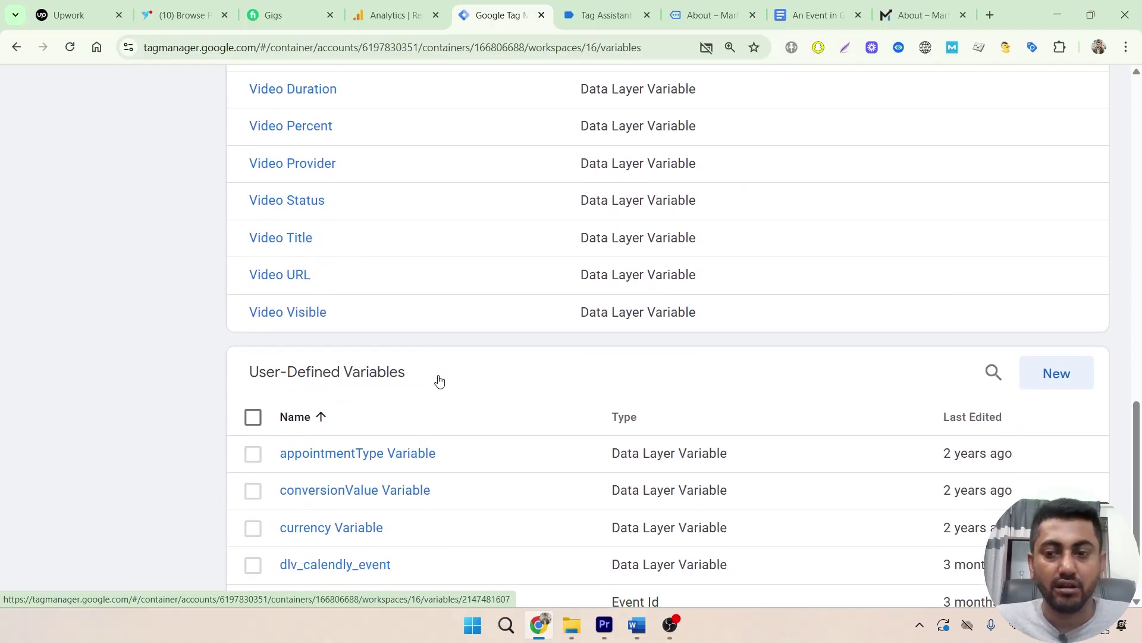
{"action": "scroll", "coordinate": [439, 377], "scroll_direction": "up", "scroll_amount": 15}
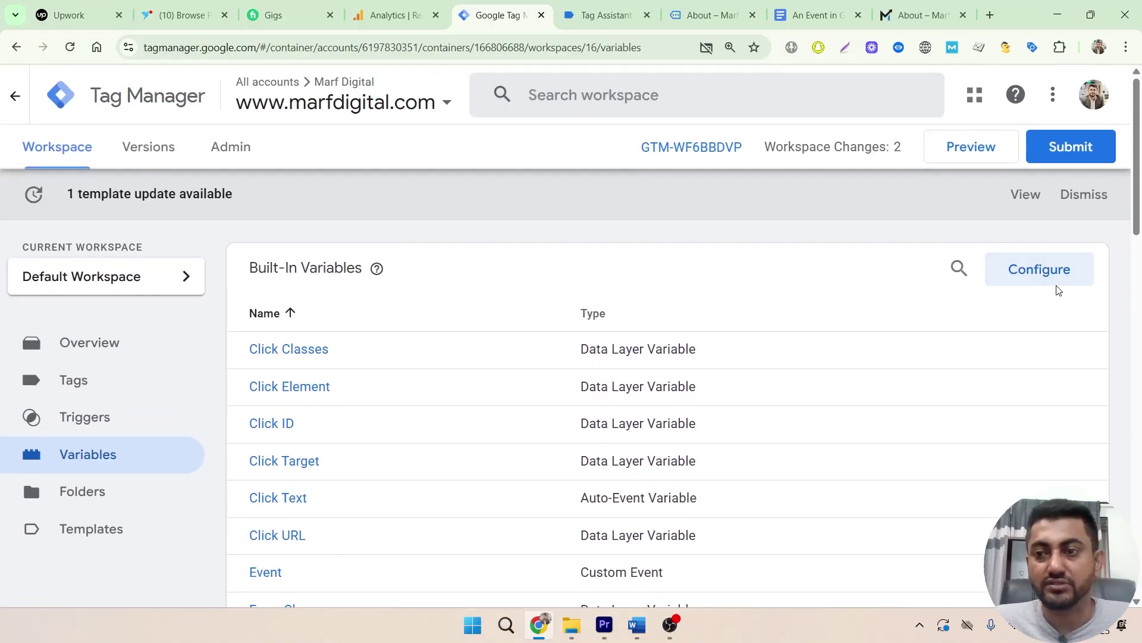
Enable the Debug Mode built-in variable, review the other available built-in variables and close the configuration.
{"action": "left_click", "coordinate": [1039, 271]}
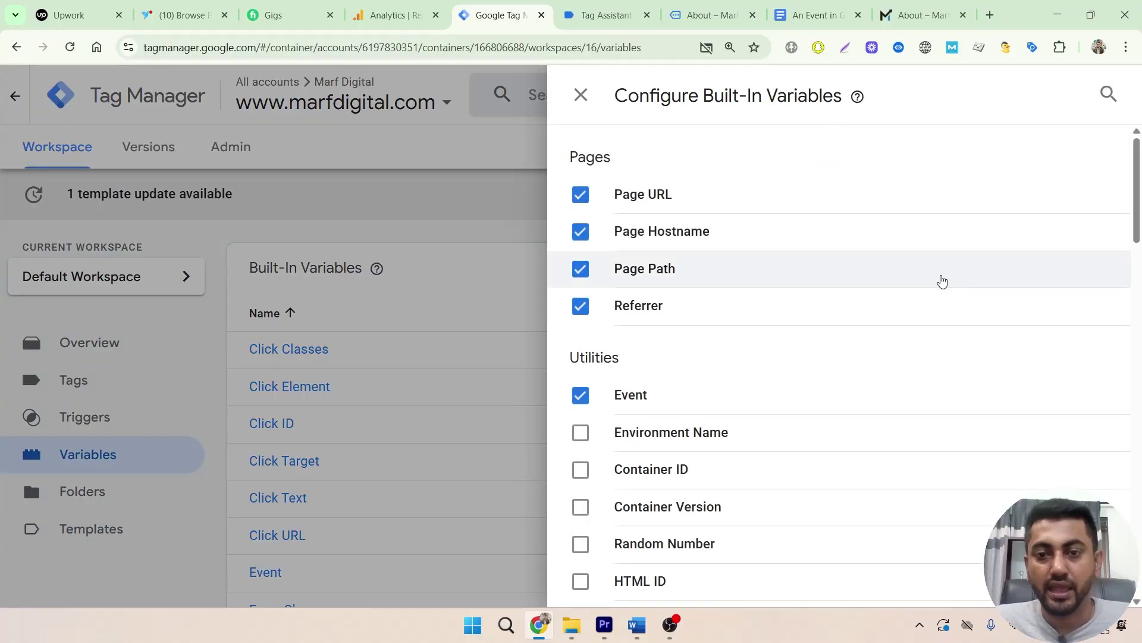
{"action": "scroll", "coordinate": [941, 280], "scroll_direction": "down", "scroll_amount": 7}
{"action": "scroll", "coordinate": [932, 283], "scroll_direction": "down", "scroll_amount": 5}
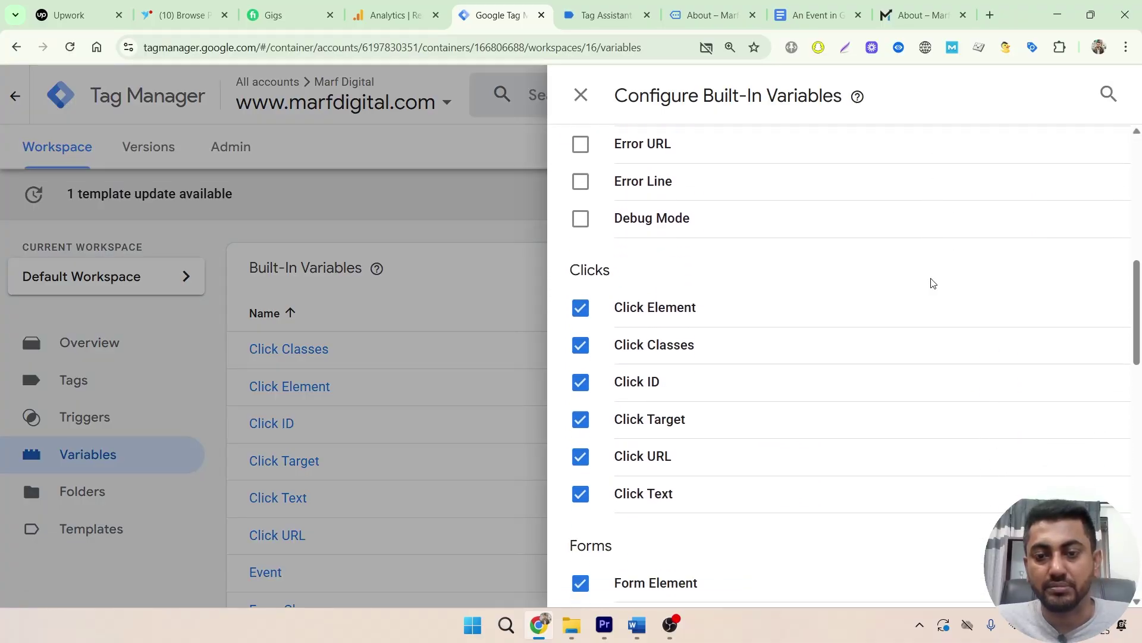
{"action": "scroll", "coordinate": [885, 288], "scroll_direction": "up", "scroll_amount": 4}
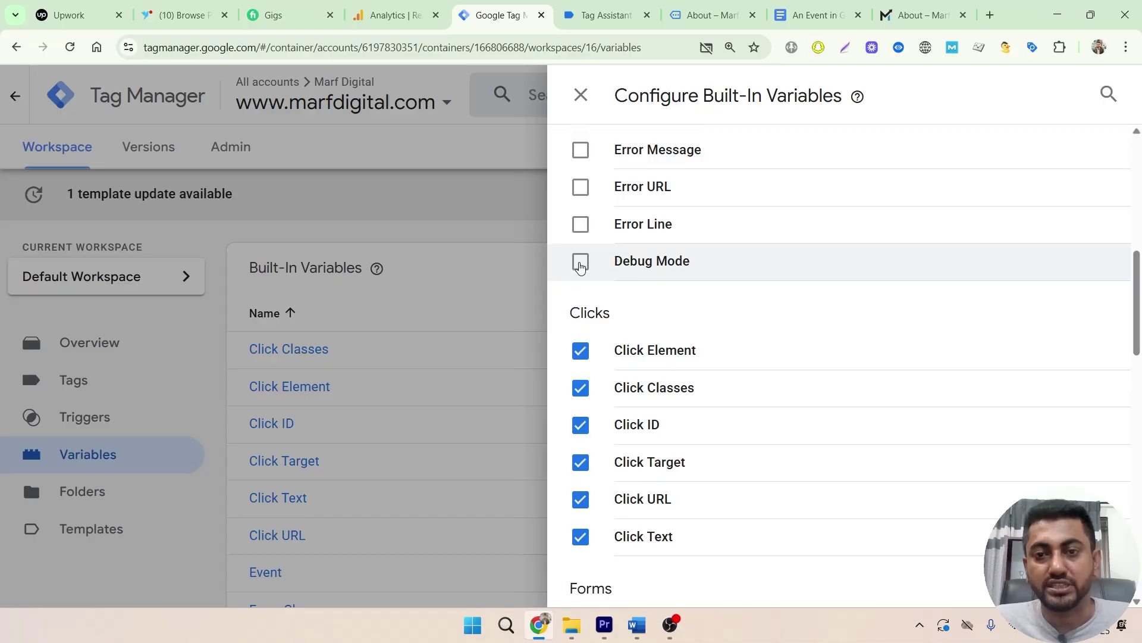
{"action": "left_click", "coordinate": [581, 263]}
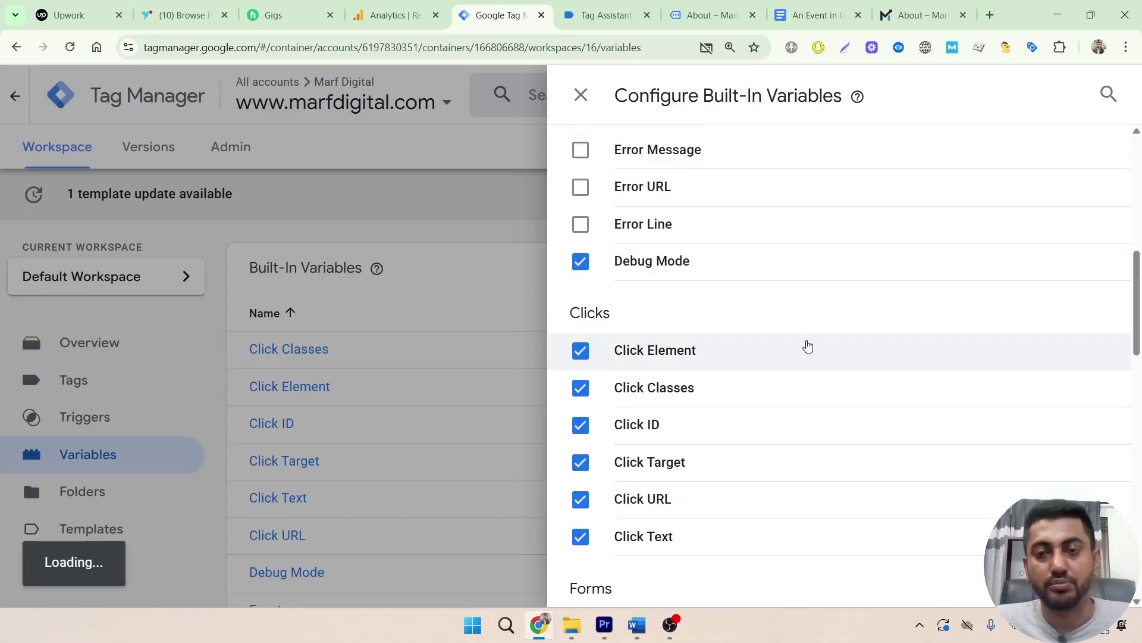
{"action": "scroll", "coordinate": [805, 345], "scroll_direction": "up", "scroll_amount": 5}
{"action": "scroll", "coordinate": [809, 347], "scroll_direction": "up", "scroll_amount": 4}
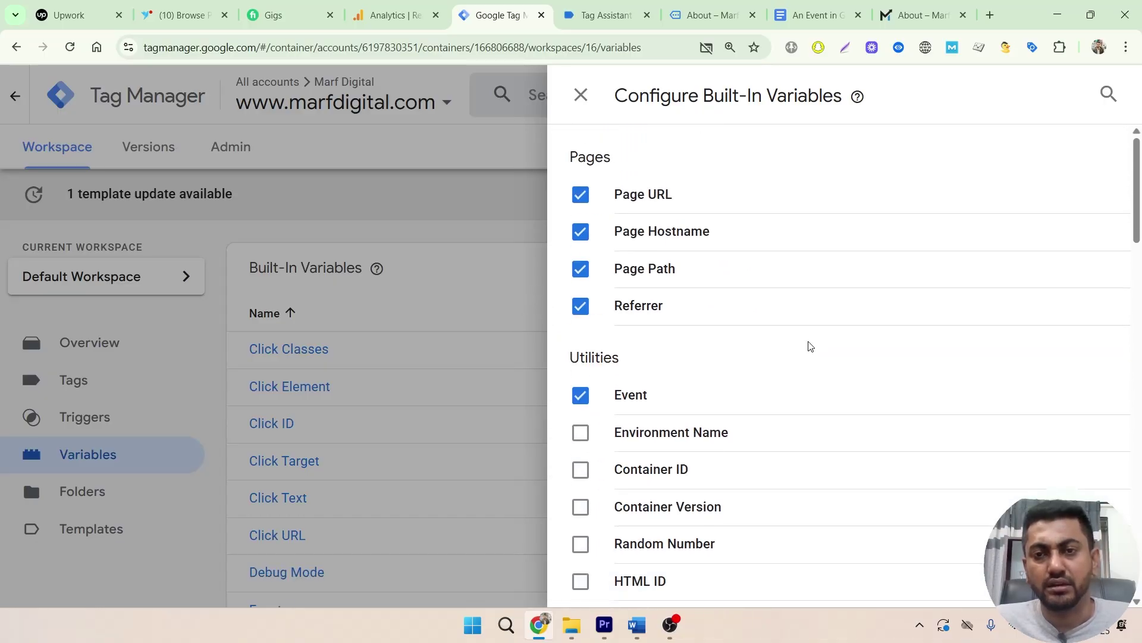
{"action": "scroll", "coordinate": [810, 346], "scroll_direction": "down", "scroll_amount": 10}
{"action": "scroll", "coordinate": [809, 346], "scroll_direction": "down", "scroll_amount": 8}
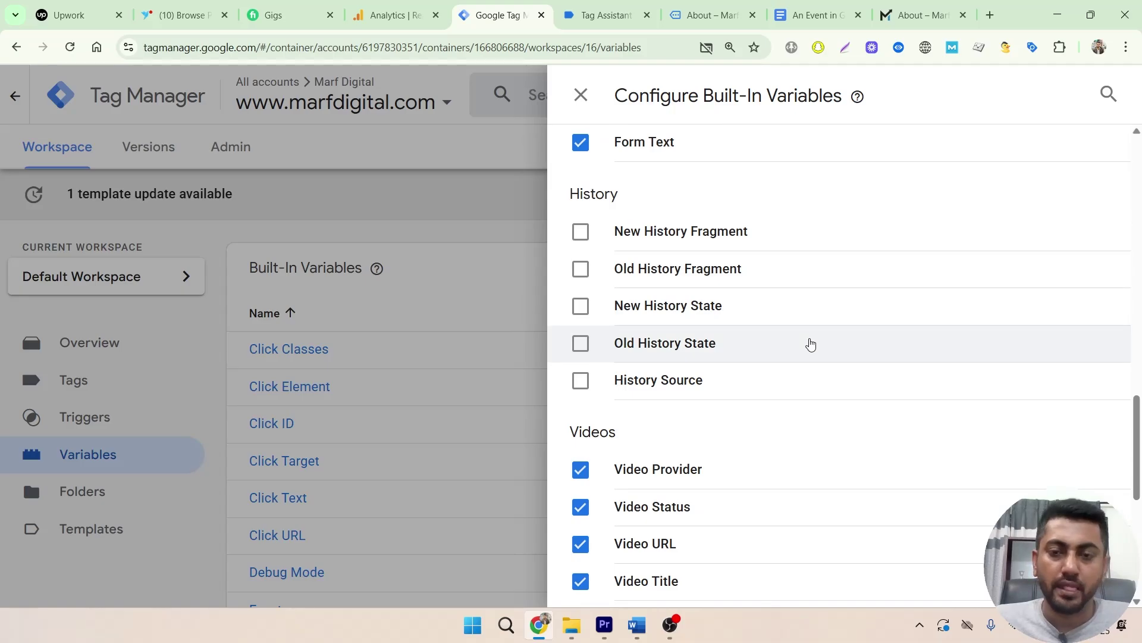
{"action": "scroll", "coordinate": [809, 342], "scroll_direction": "up", "scroll_amount": 15}
{"action": "left_click", "coordinate": [581, 95]}
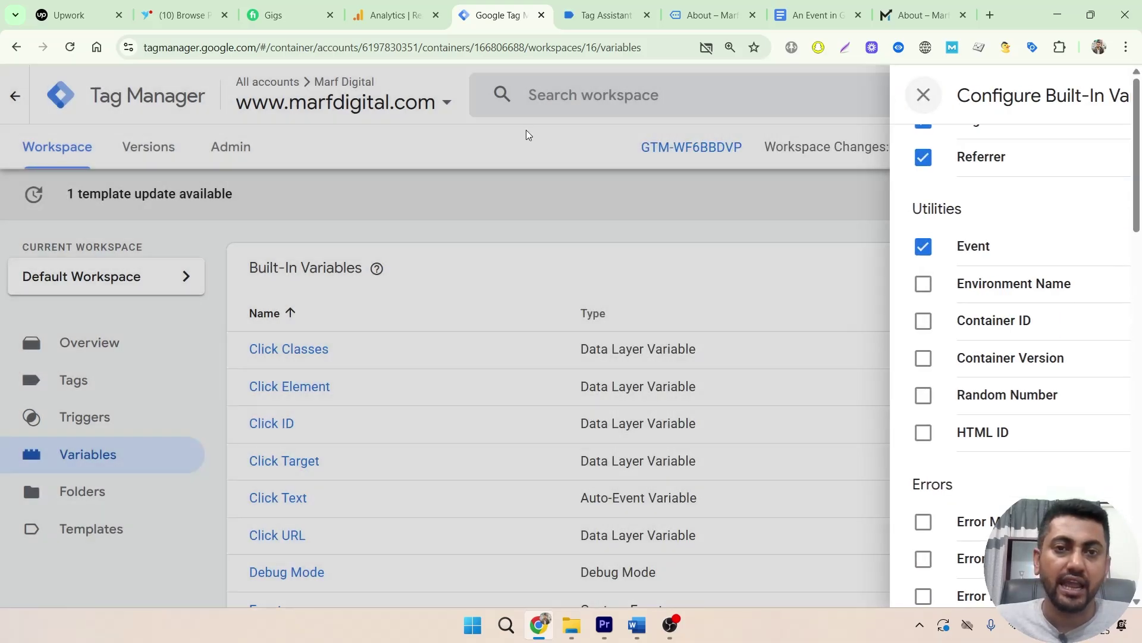
Switch to Tag Assistant, close the GA4_nav_about tag details and examine the Click event's variable values.
{"action": "left_click", "coordinate": [602, 15]}
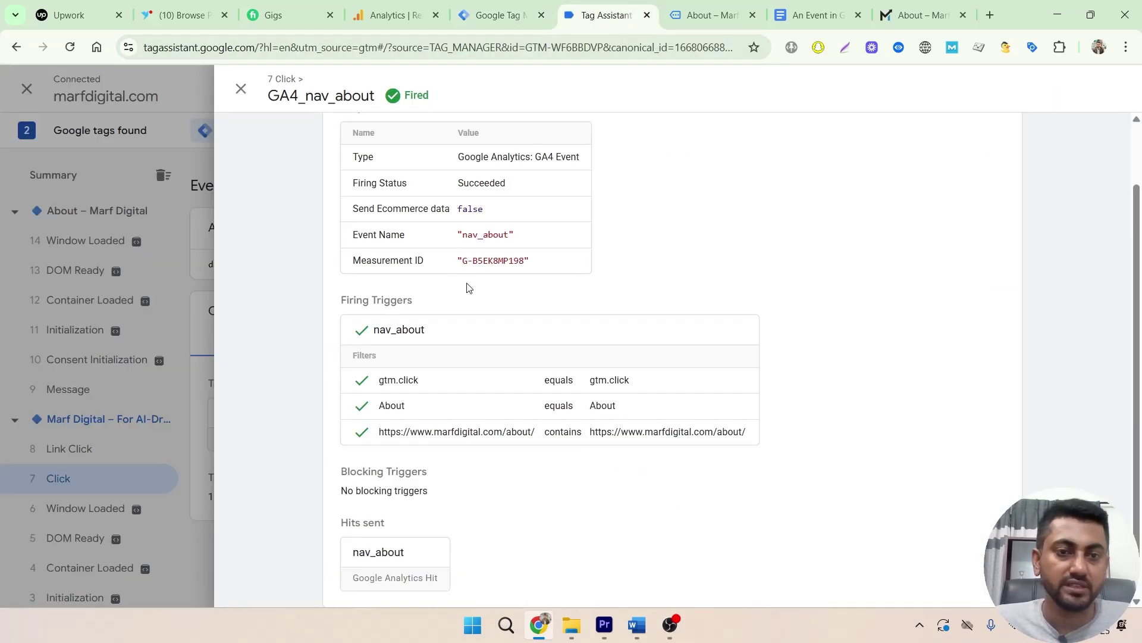
{"action": "left_click", "coordinate": [241, 89]}
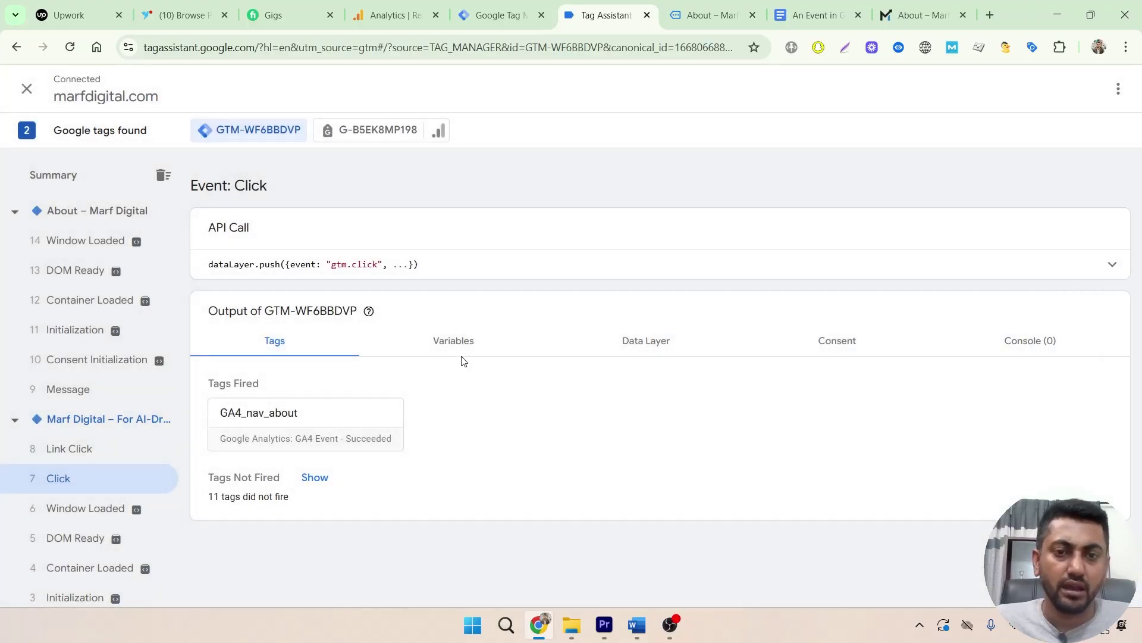
{"action": "left_click", "coordinate": [450, 341]}
{"action": "scroll", "coordinate": [602, 417], "scroll_direction": "down", "scroll_amount": 10}
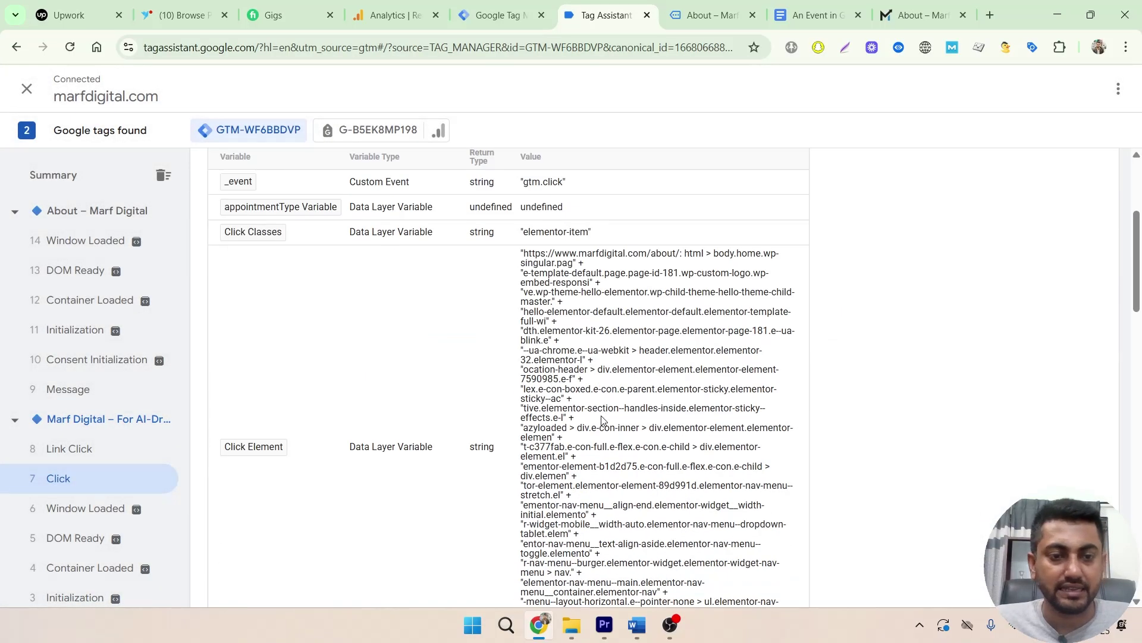
{"action": "scroll", "coordinate": [601, 421], "scroll_direction": "up", "scroll_amount": 10}
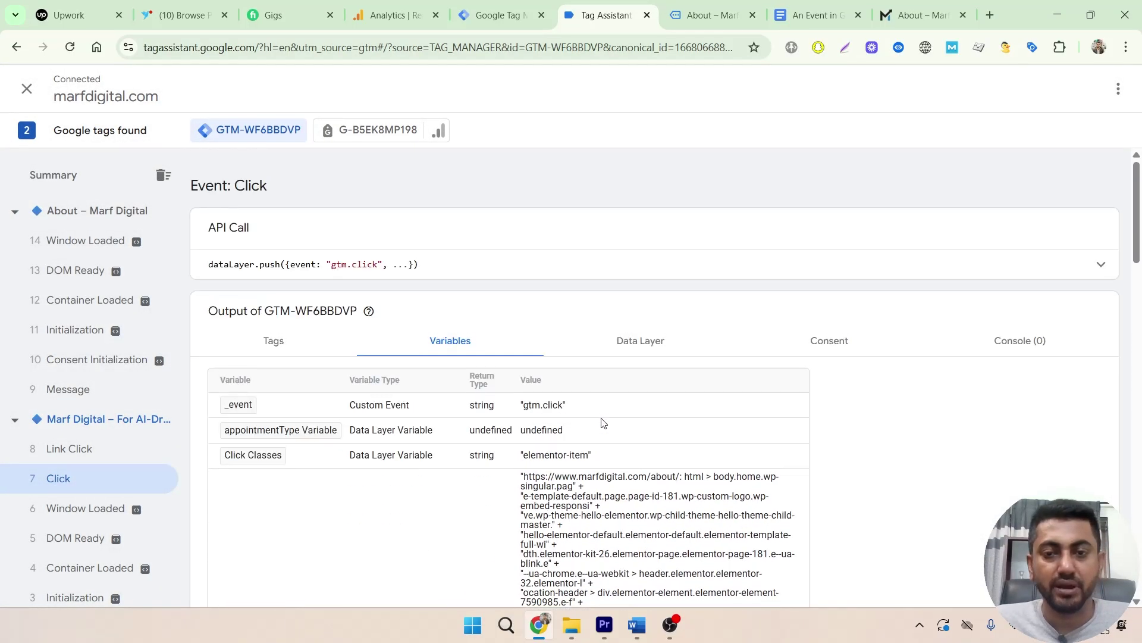
{"action": "scroll", "coordinate": [601, 421], "scroll_direction": "down", "scroll_amount": 10}
{"action": "scroll", "coordinate": [601, 421], "scroll_direction": "down", "scroll_amount": 5}
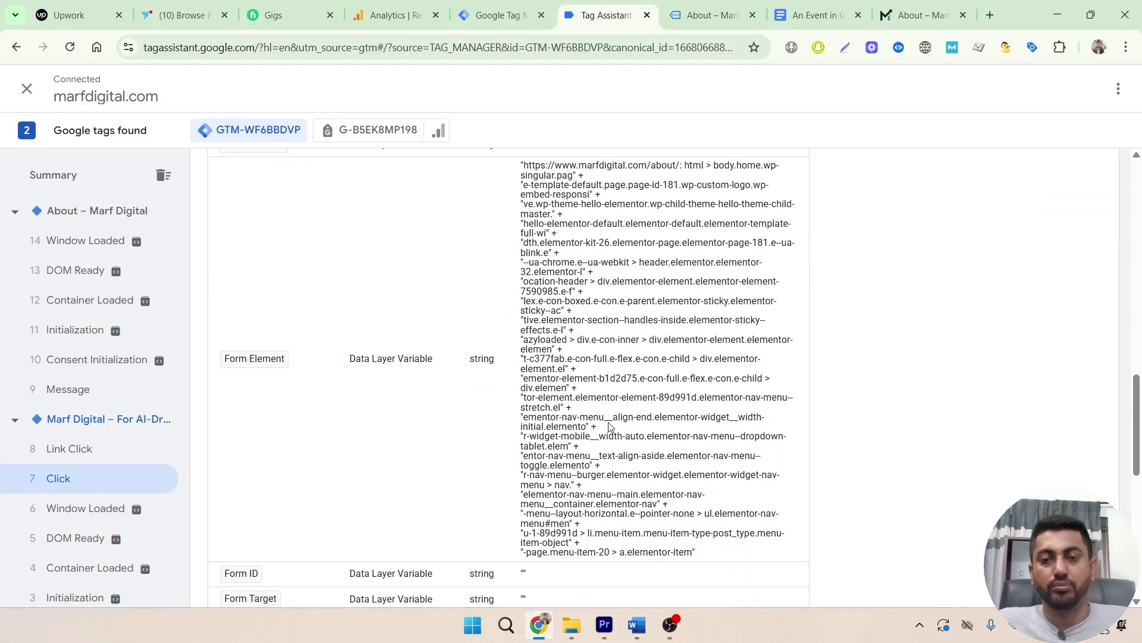